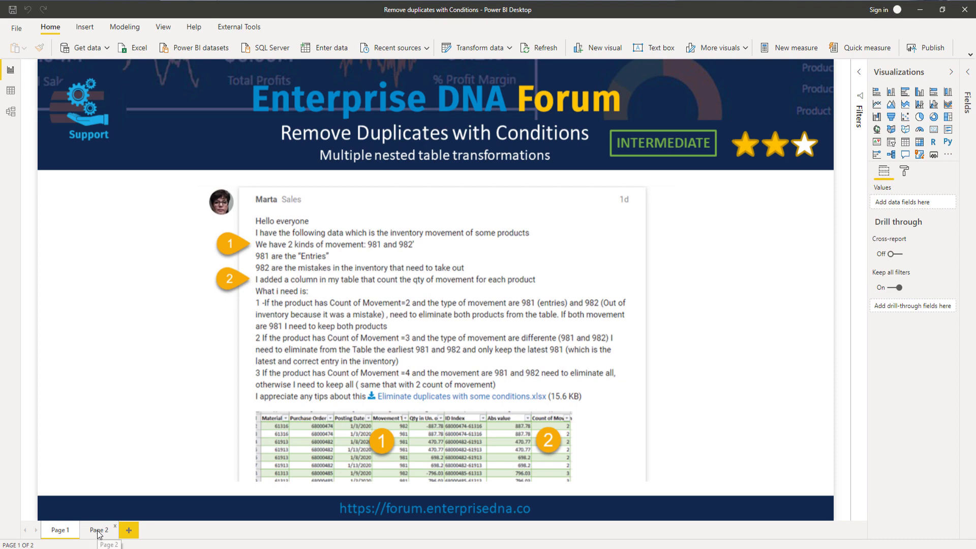
Go to Page 2 of the report, which outlines the three scenarios and the approach.
left_click(100, 529)
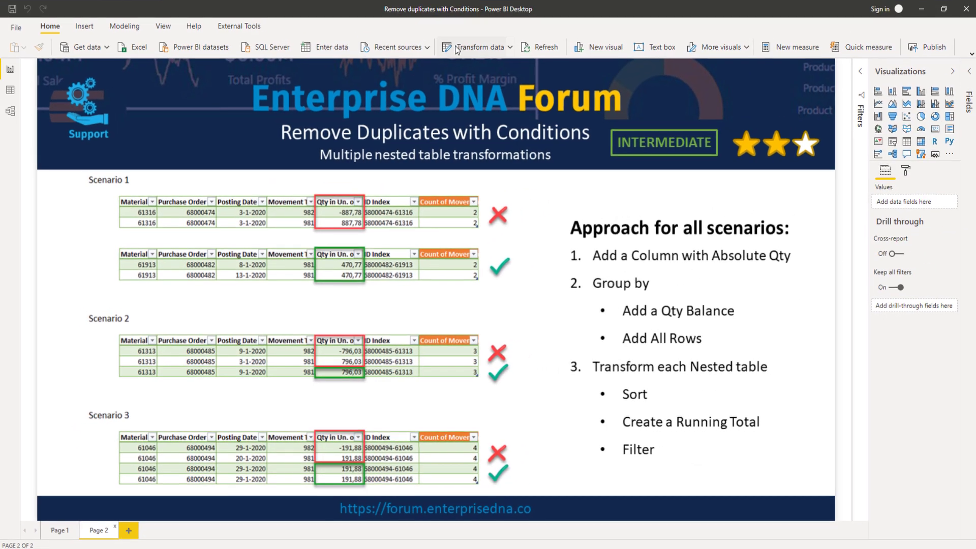
Open Power Query Editor and add an Absolute Value column of Qty to Movements.
left_click(422, 48)
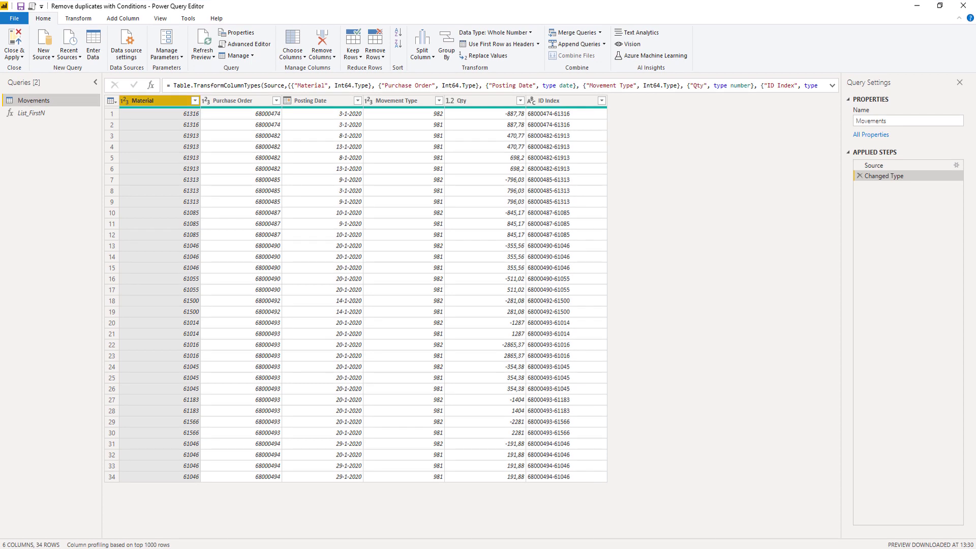
left_click(473, 101)
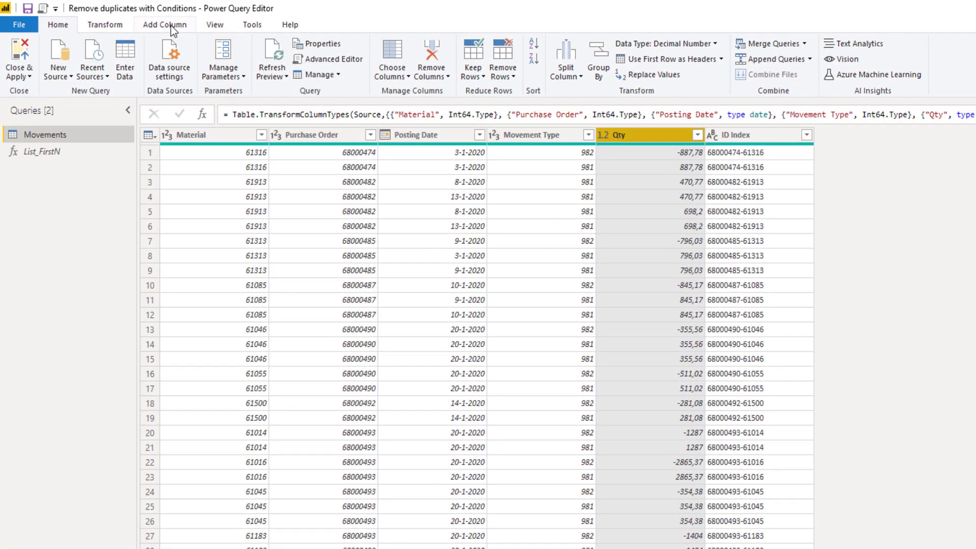
left_click(127, 19)
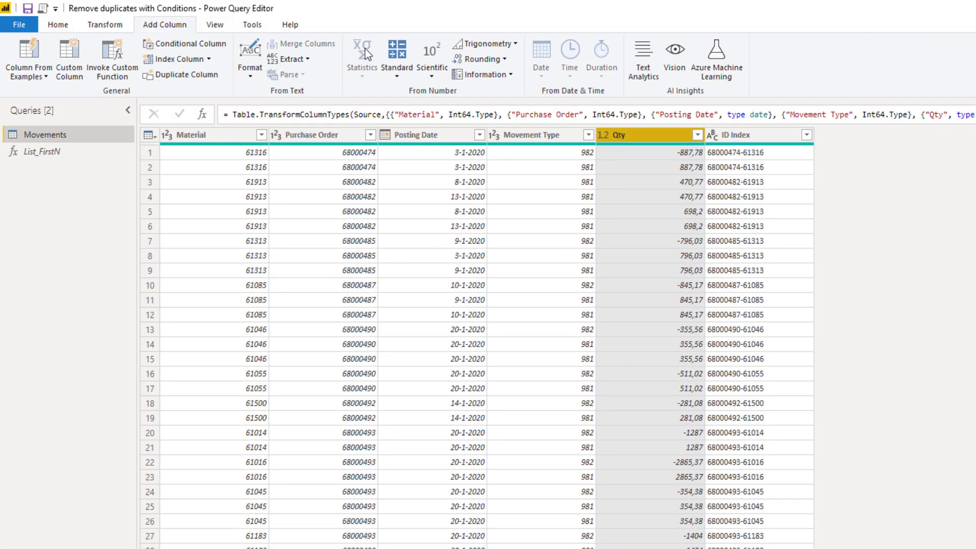
left_click(426, 62)
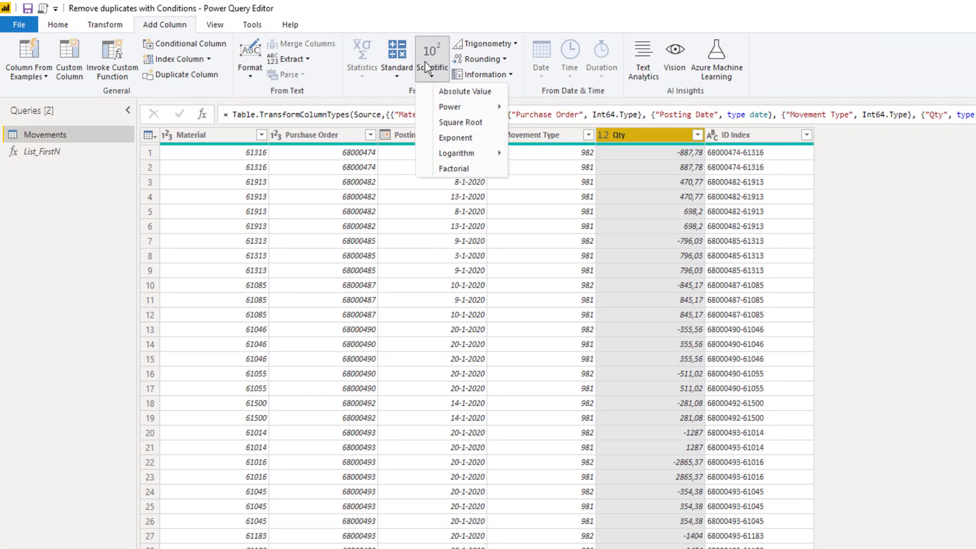
left_click(441, 92)
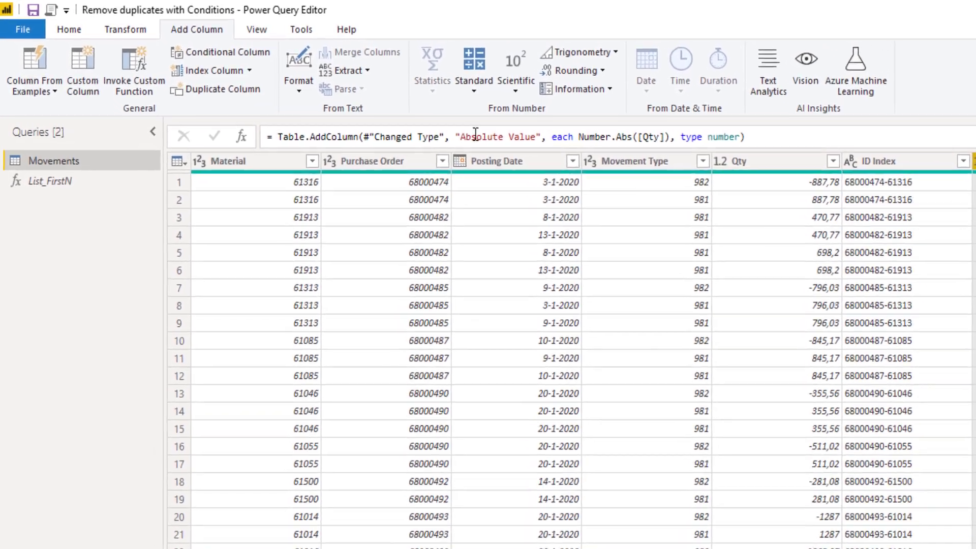
Rename the new absolute-value column to 'Abs qty' in the formula bar.
left_click_drag(399, 115, 419, 114)
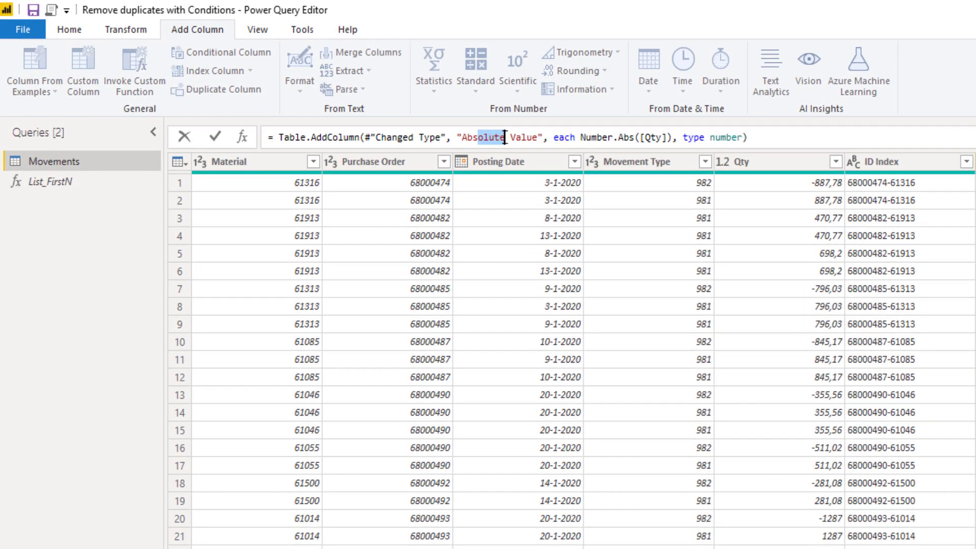
key("BackSpace")
key("Right")
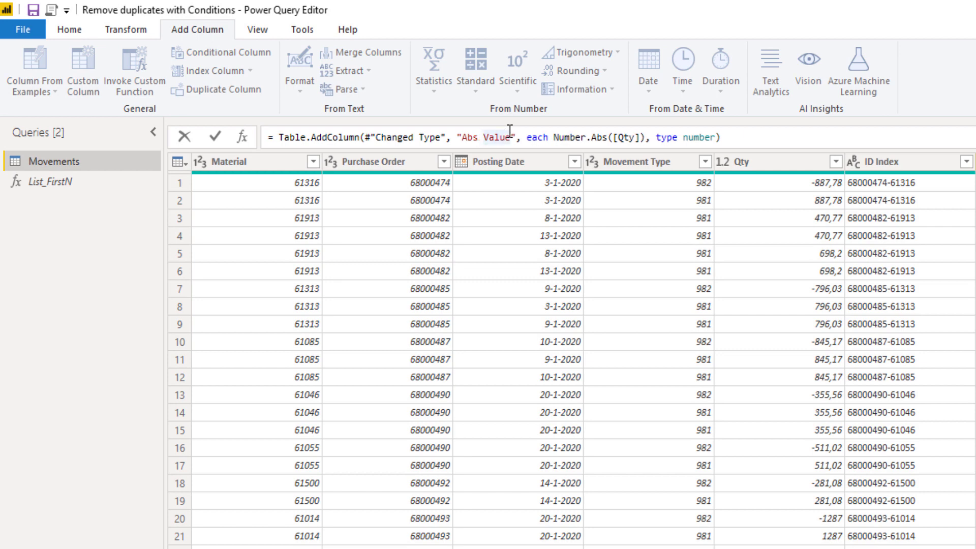
key("shift+Right")
key("shift+Right")
key("shift+Right")
key("shift+Right")
key("shift+Right")
type("qty")
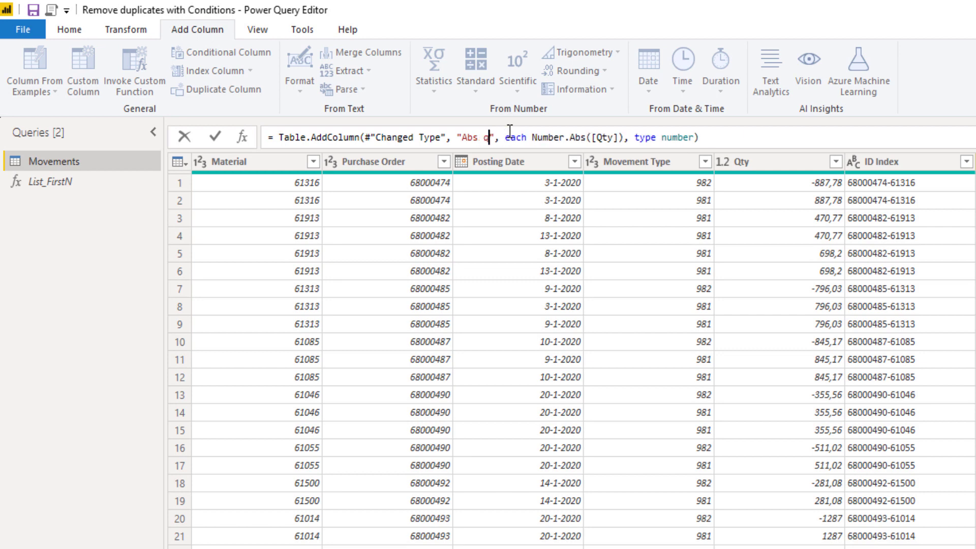
left_click(717, 140)
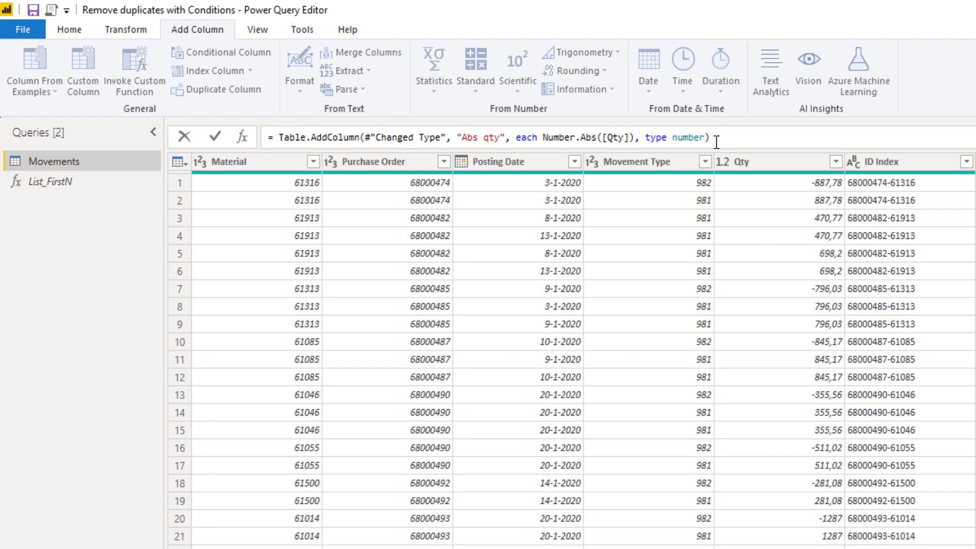
key("Return")
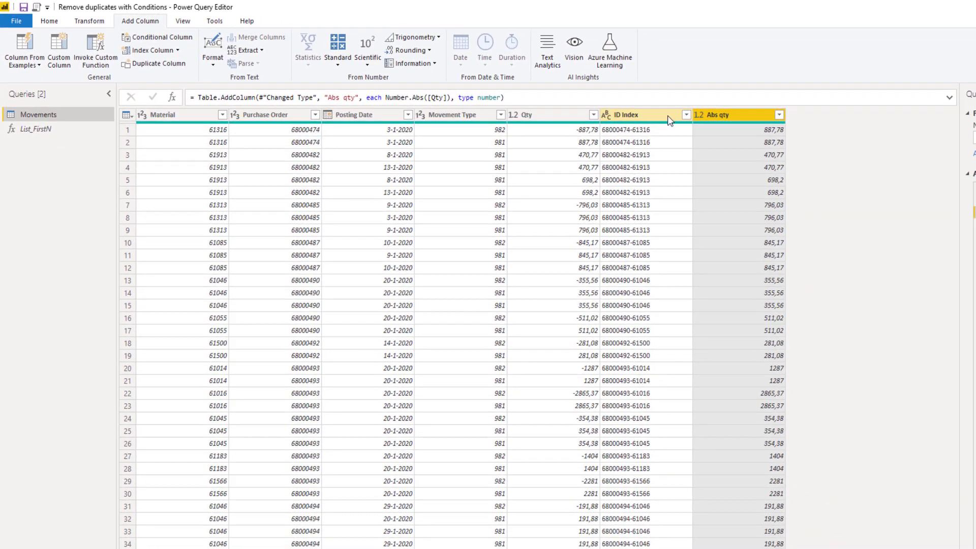
Group by ID Index and Abs qty with a 'Qty Balance' output summing Qty.
left_click(940, 162)
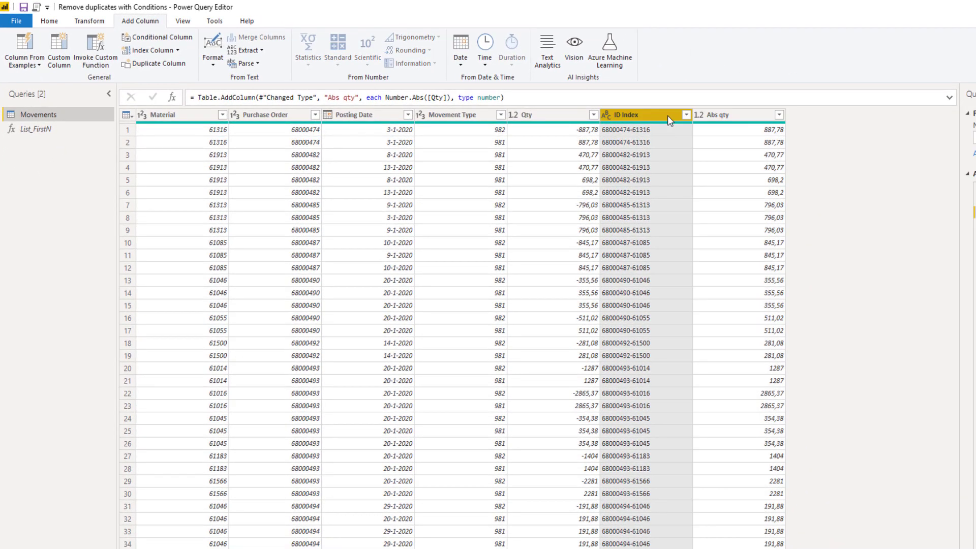
left_click(724, 116, "ctrl")
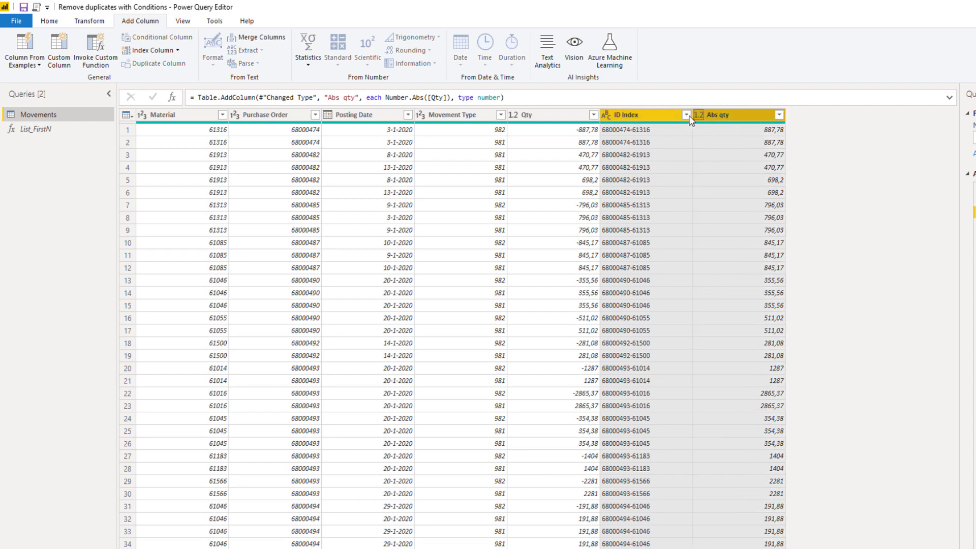
left_click(101, 25)
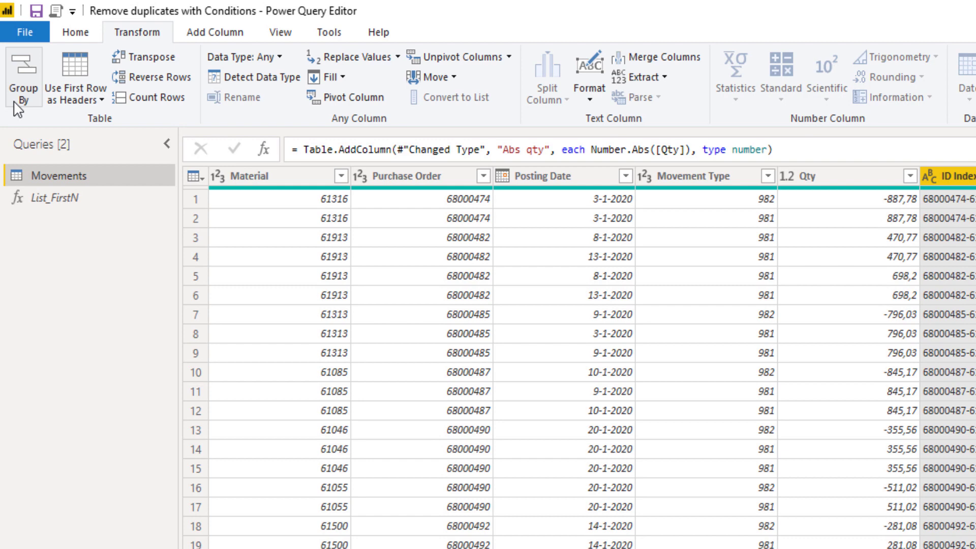
left_click(76, 33)
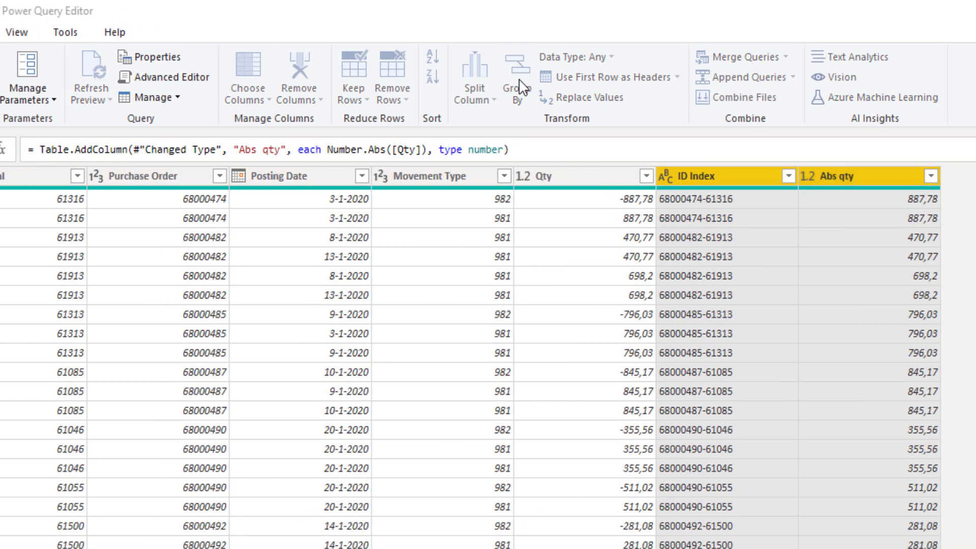
left_click(522, 87)
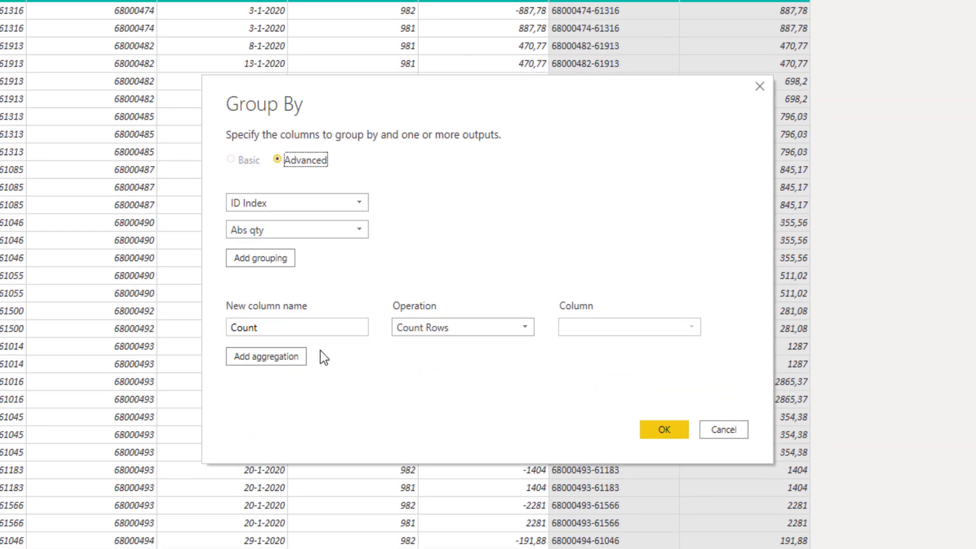
left_click_drag(295, 327, 182, 328)
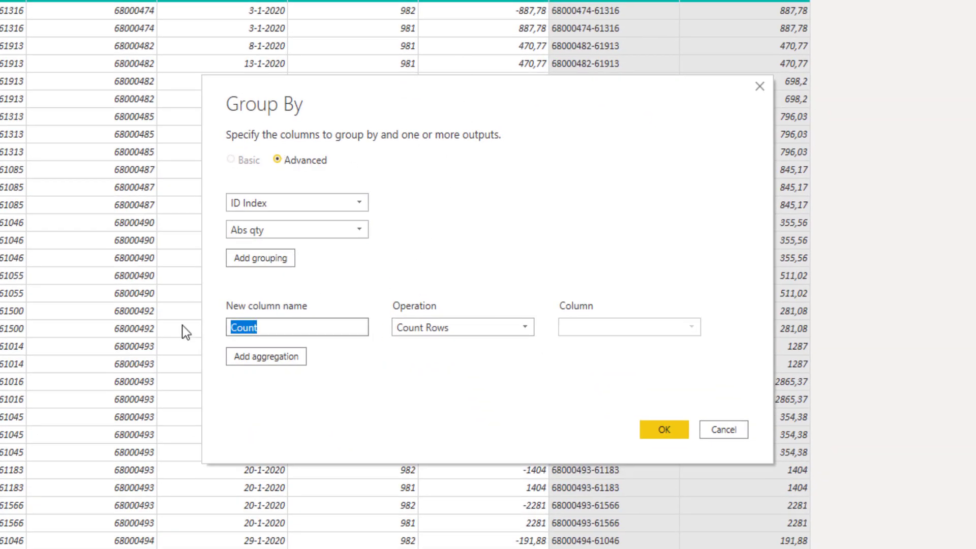
key("BackSpace")
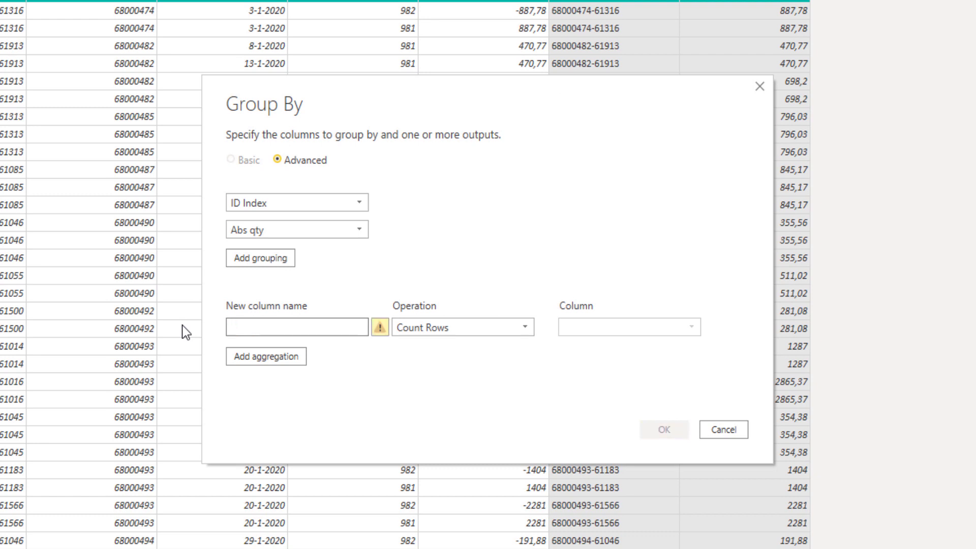
type("Qty B")
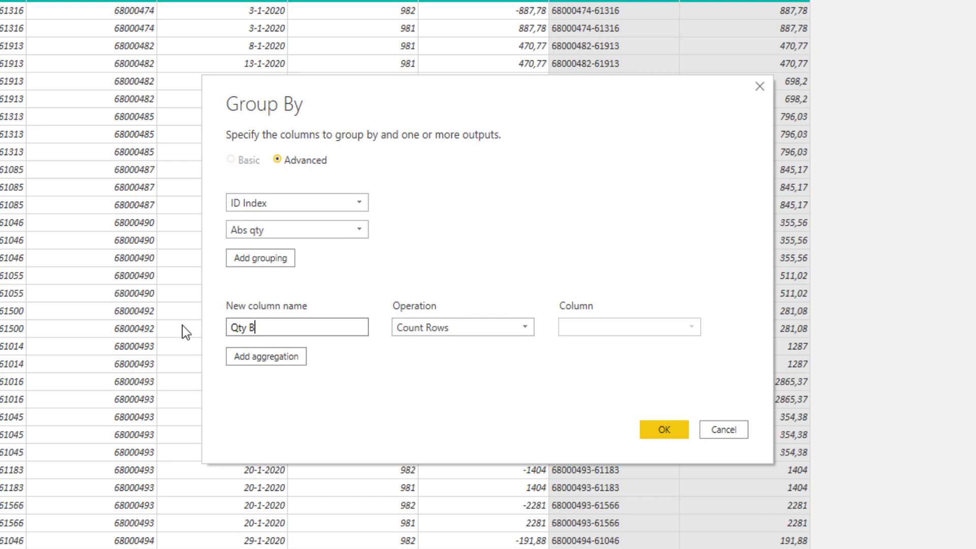
type("alance")
left_click(463, 323)
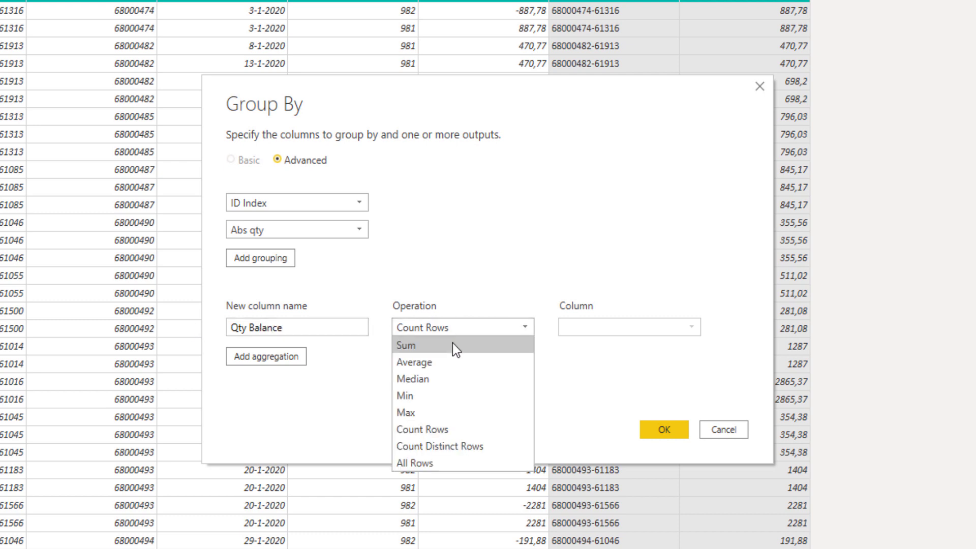
left_click(453, 344)
left_click(596, 330)
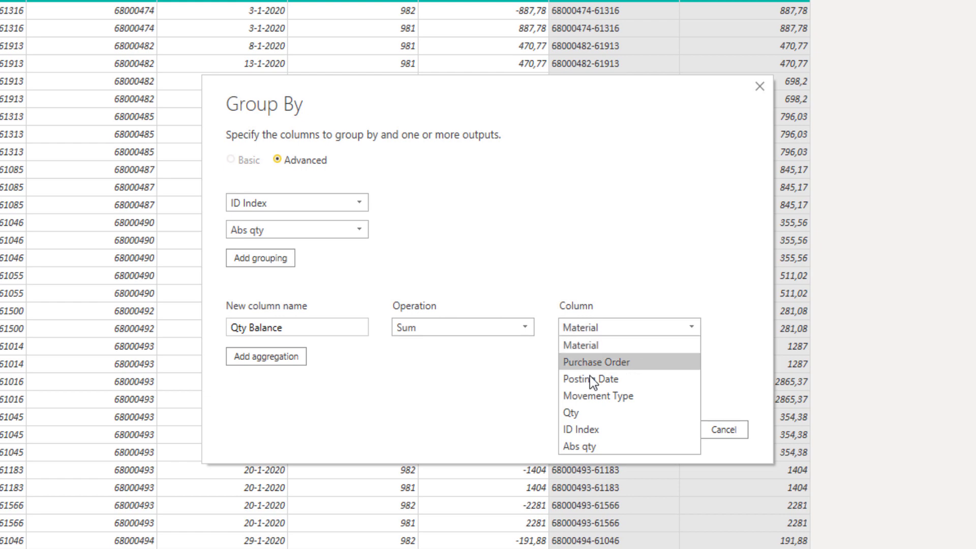
left_click(568, 412)
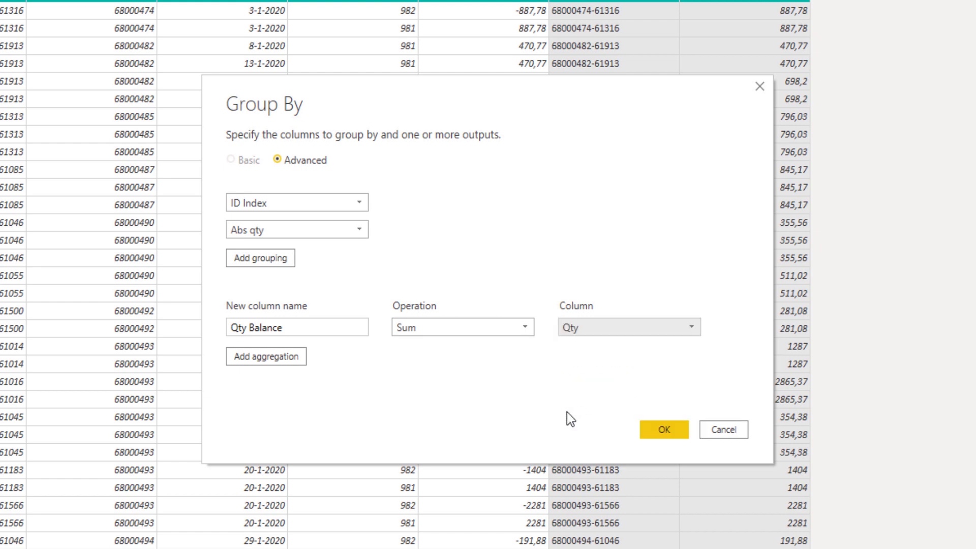
Add a second aggregation named 'AllRows' that keeps all rows of each group.
left_click(274, 361)
left_click(505, 352)
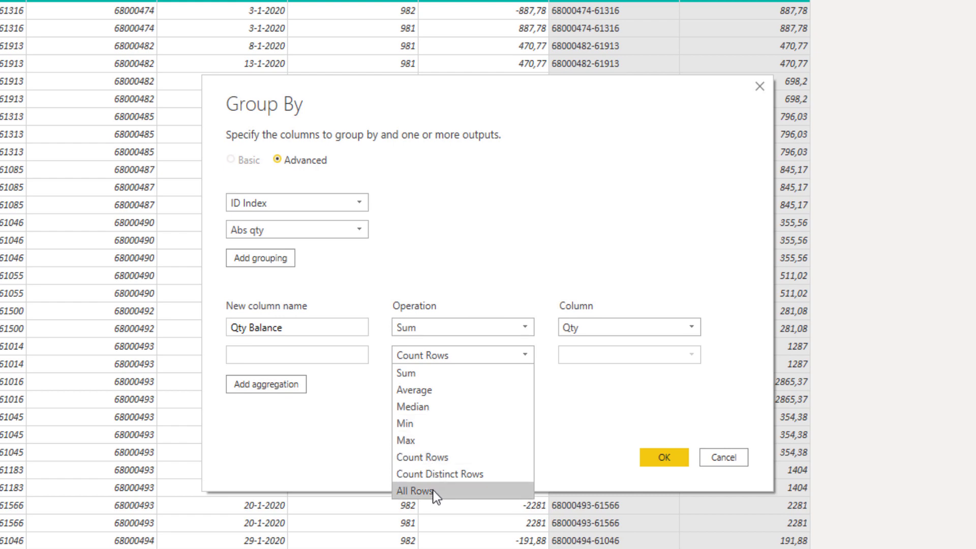
left_click(414, 490)
left_click(319, 353)
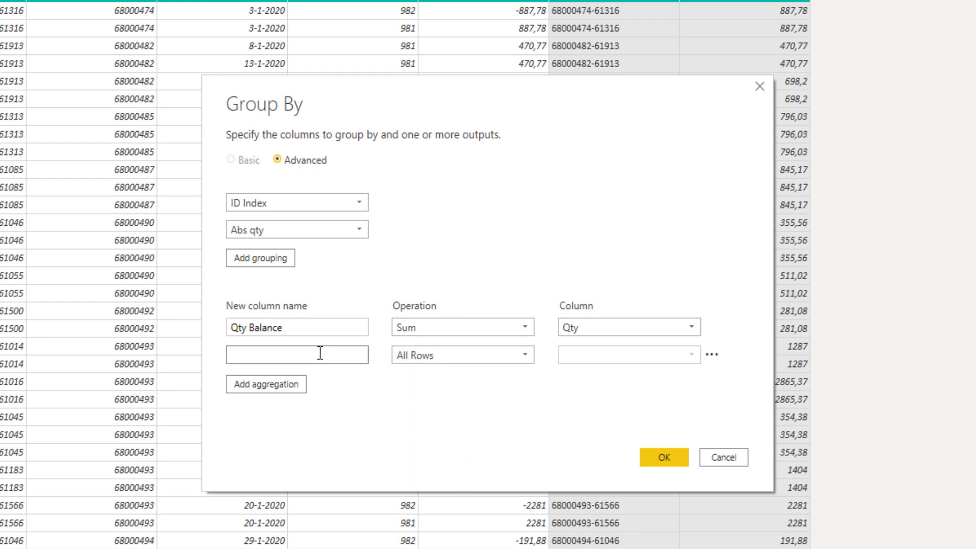
type("AllRows")
Apply the grouping to get 14 rows, then preview the first two groups' nested AllRows tables.
left_click(660, 460)
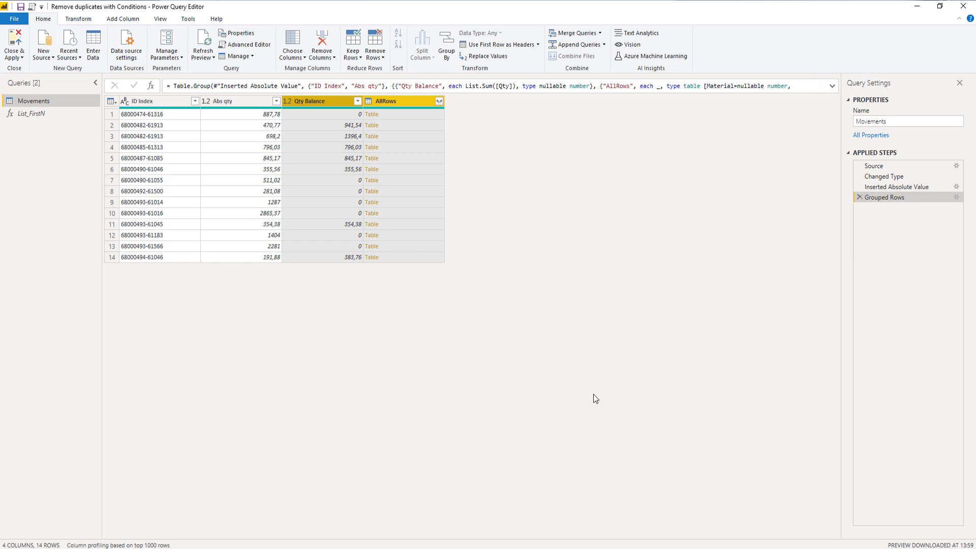
left_click(407, 115)
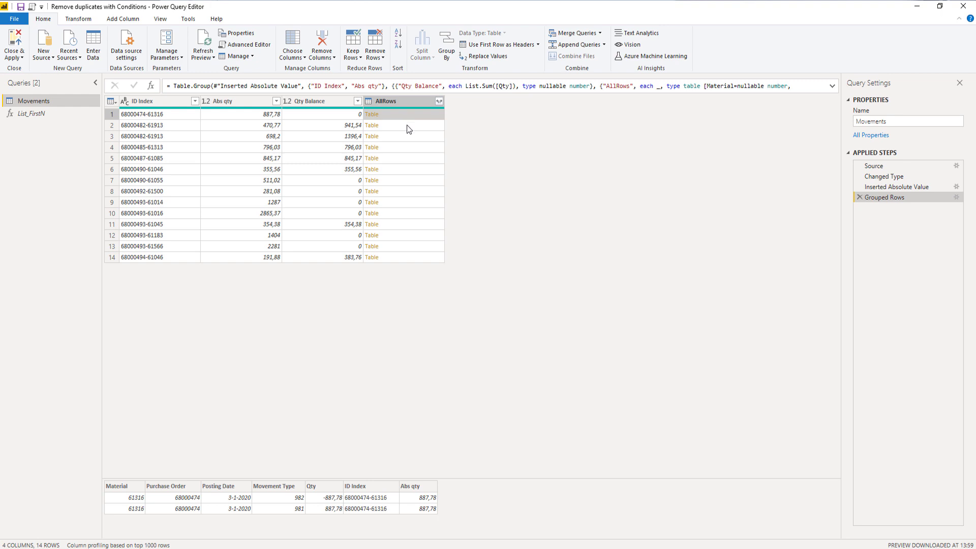
left_click(407, 126)
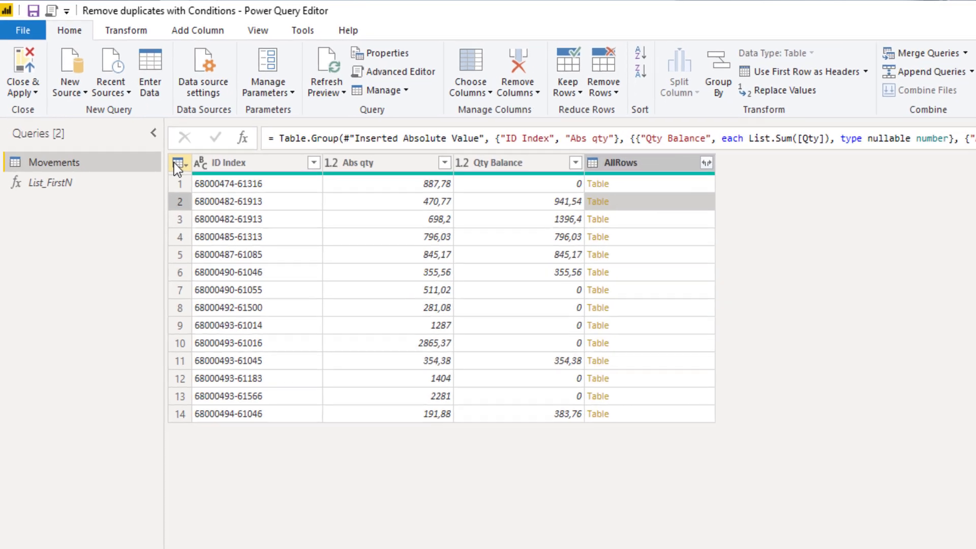
Add a custom column named 'Transformations' with the formula = 0.
left_click(111, 102)
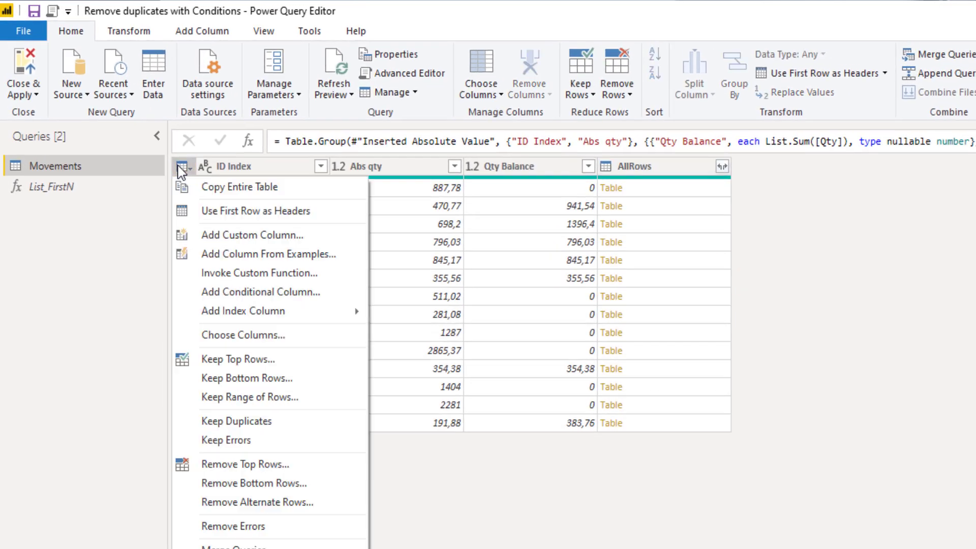
left_click(234, 235)
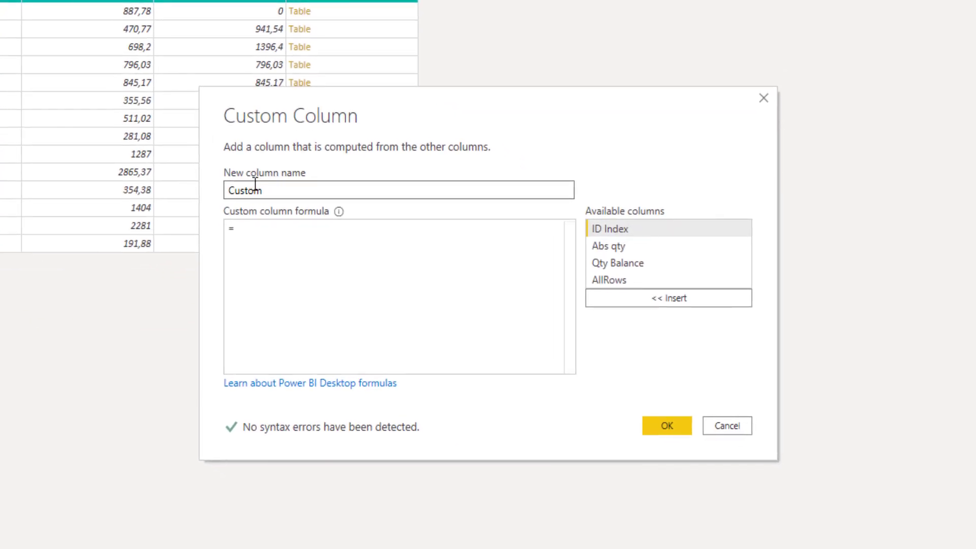
left_click_drag(434, 291, 391, 297)
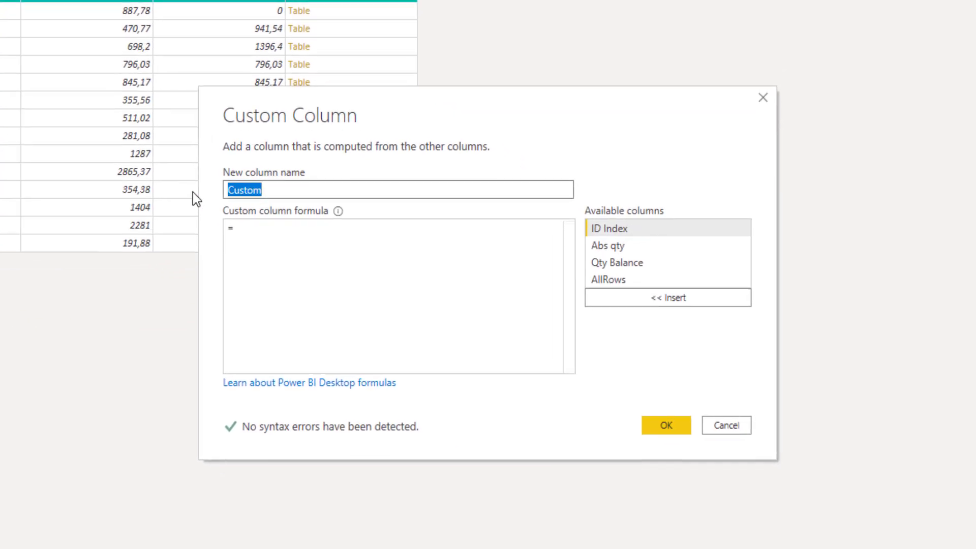
type("Tran")
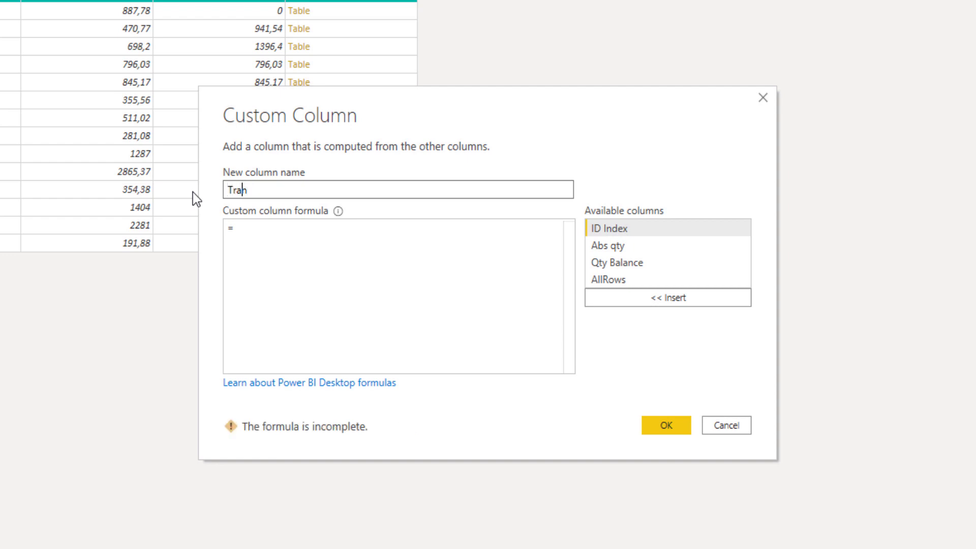
type("sformations")
left_click(244, 227)
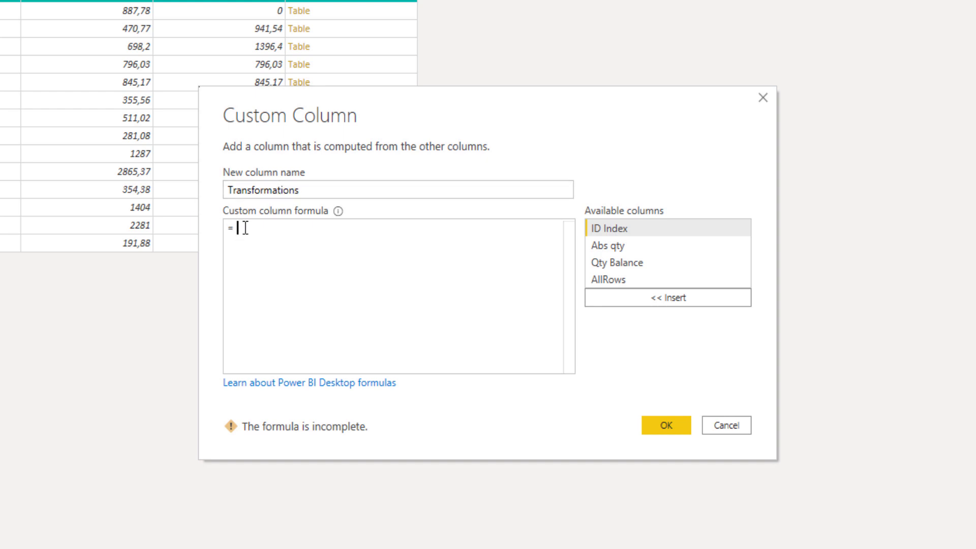
type("0")
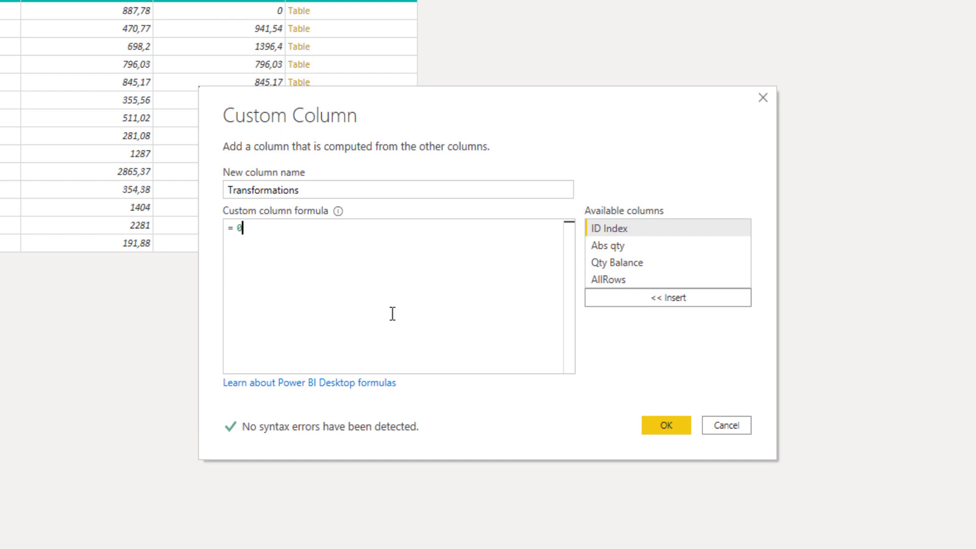
left_click(670, 429)
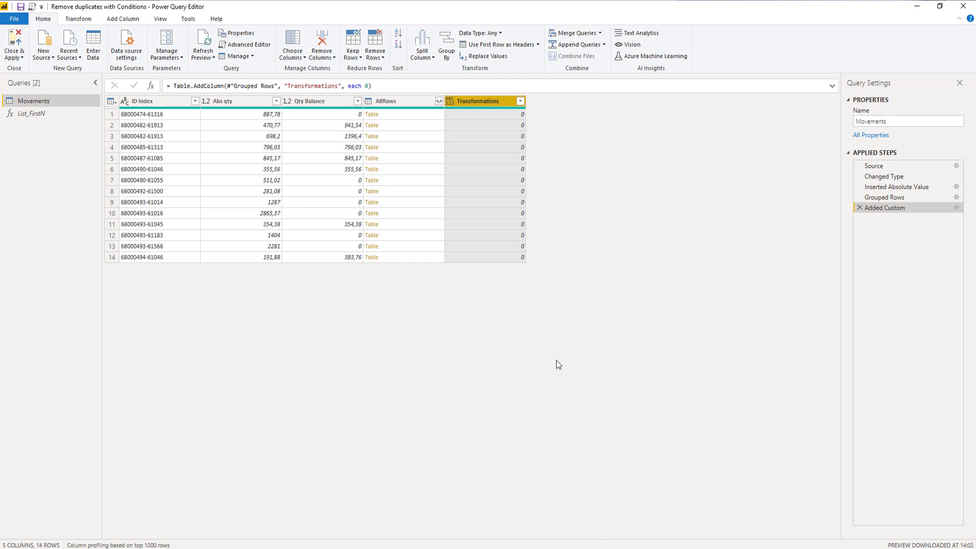
left_click(401, 258)
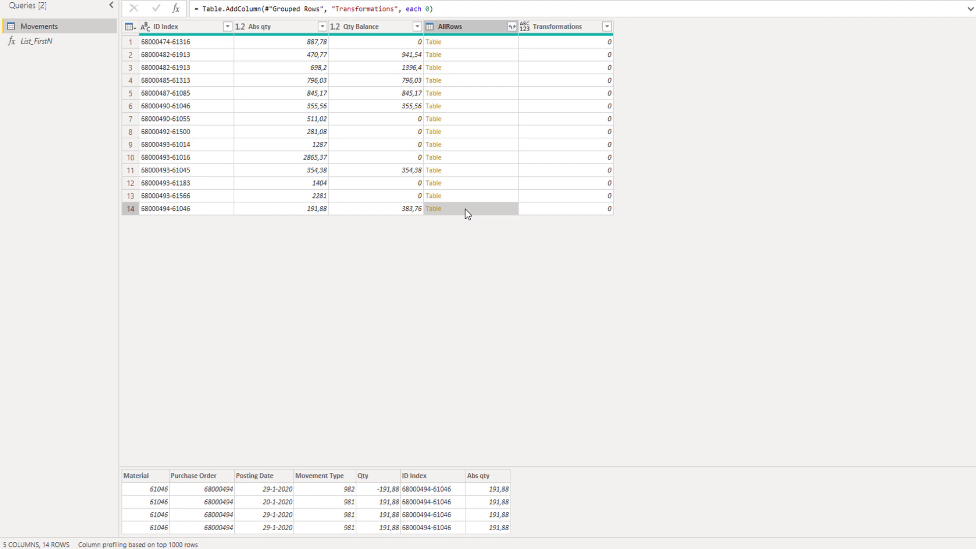
right_click(466, 213)
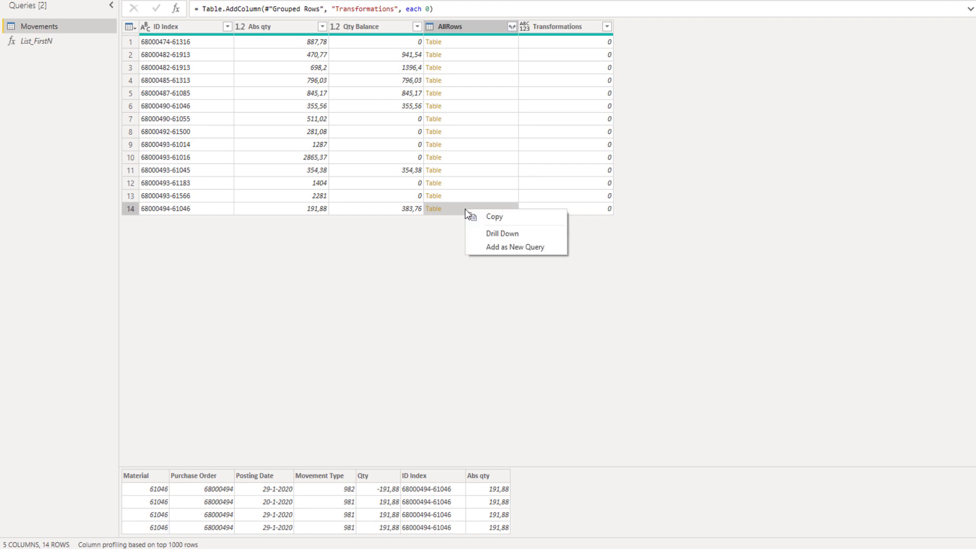
left_click(484, 248)
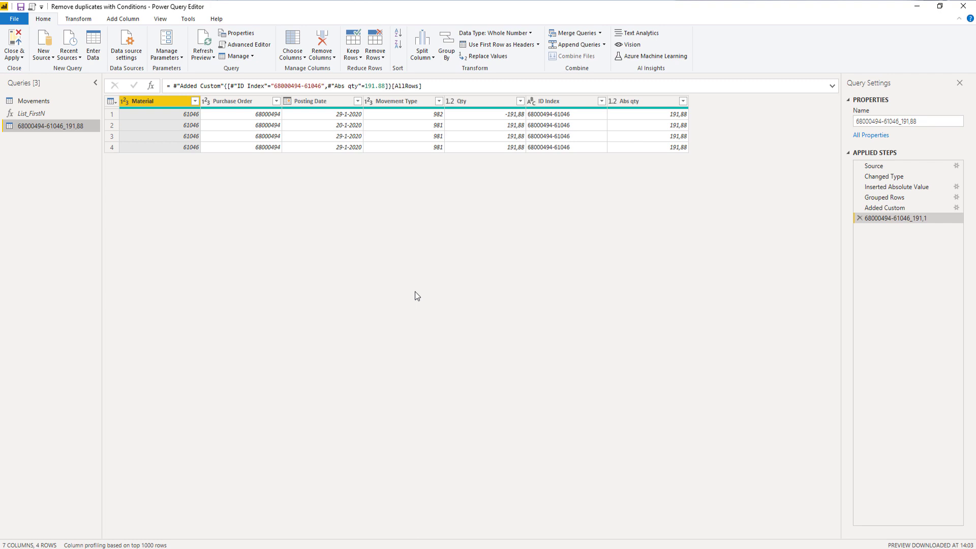
Sort by Movement Type descending, then Posting Date ascending, putting the 982 row first.
left_click(437, 101)
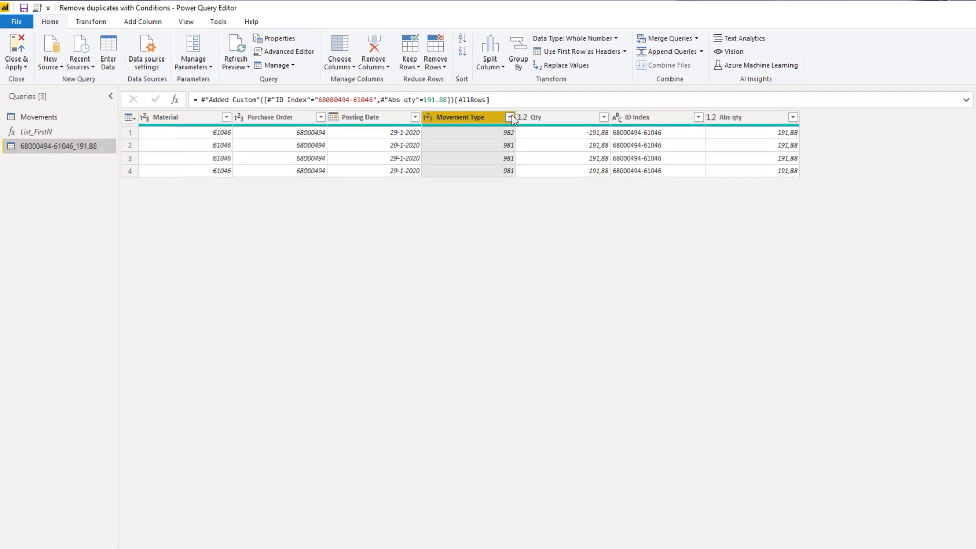
left_click(510, 118)
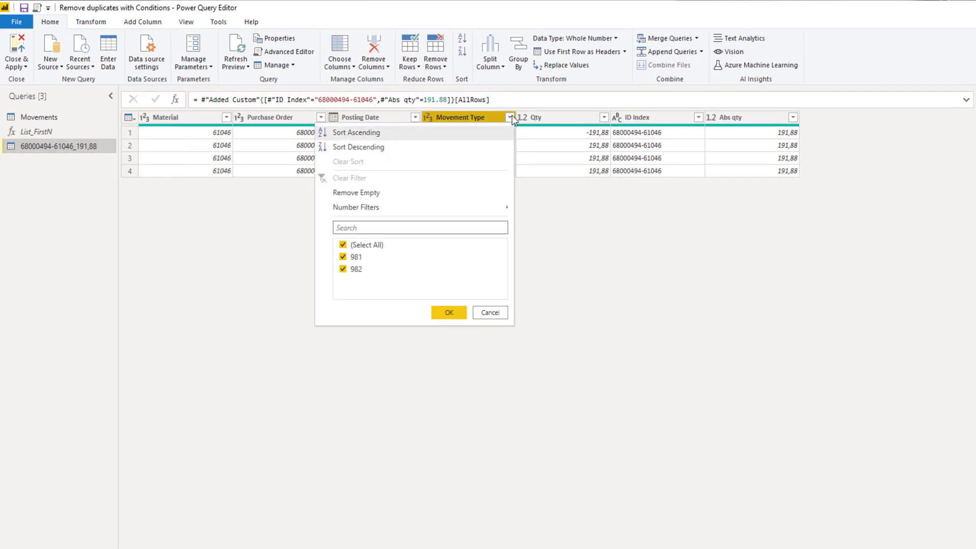
left_click(483, 156)
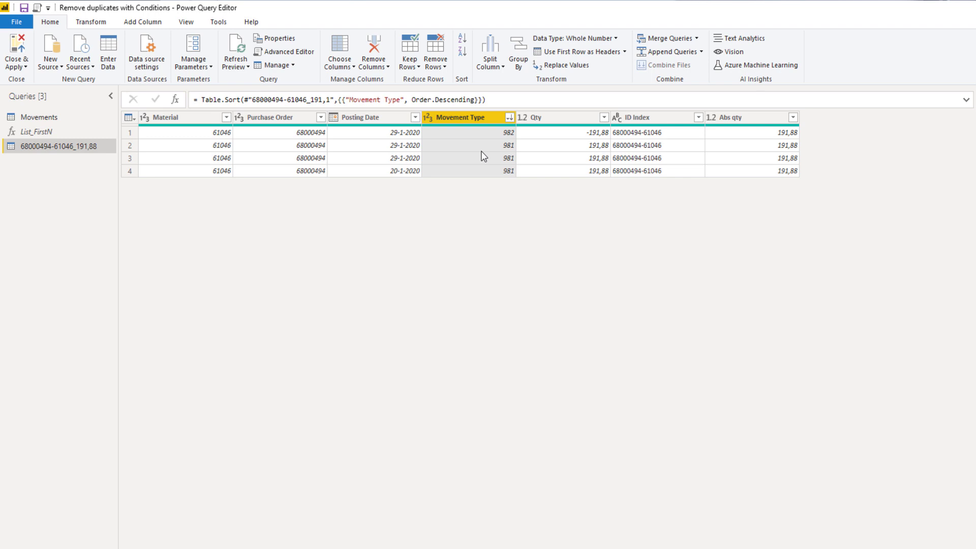
left_click(415, 118)
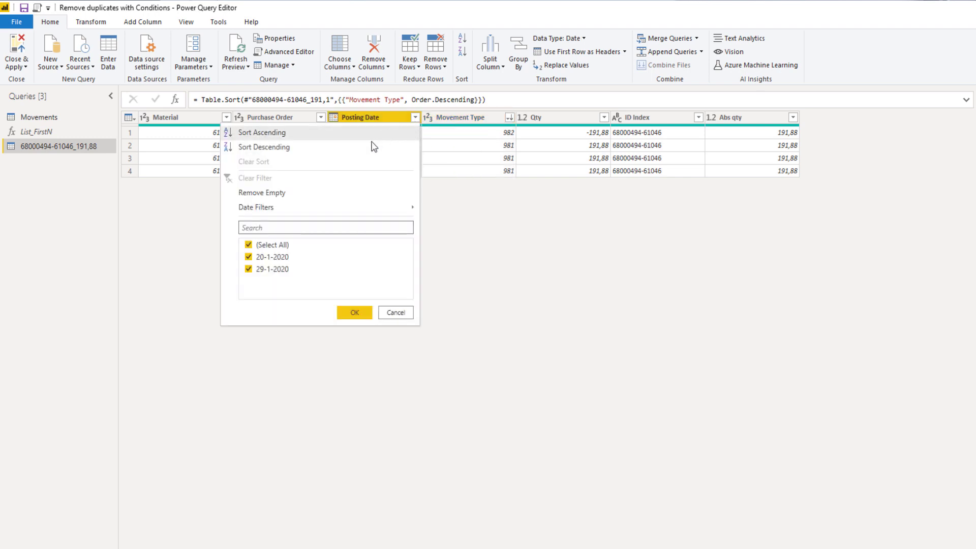
left_click(340, 137)
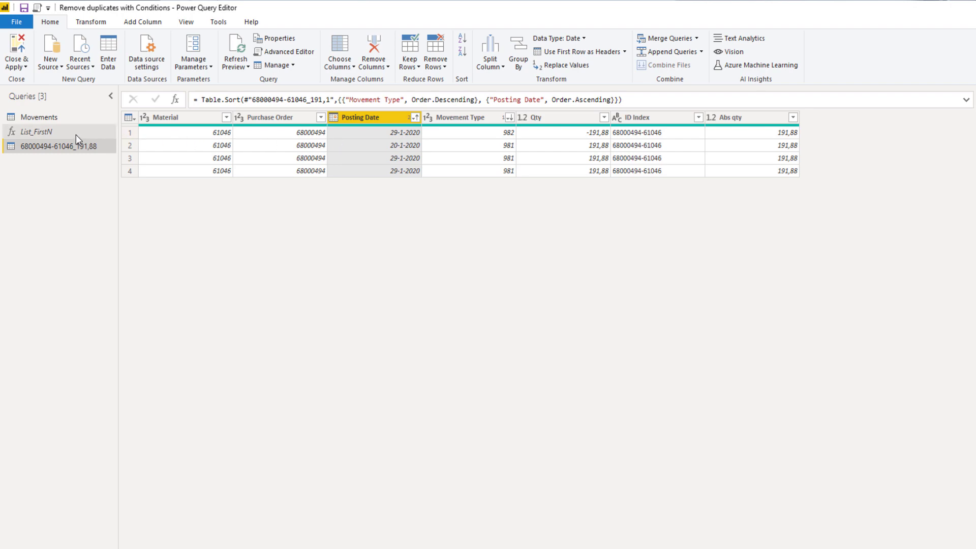
left_click(51, 131)
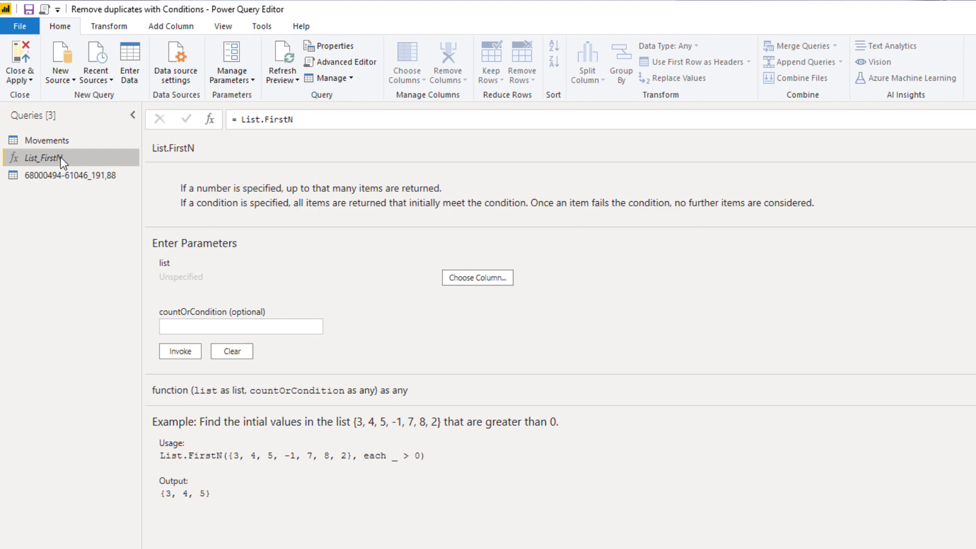
left_click(51, 175)
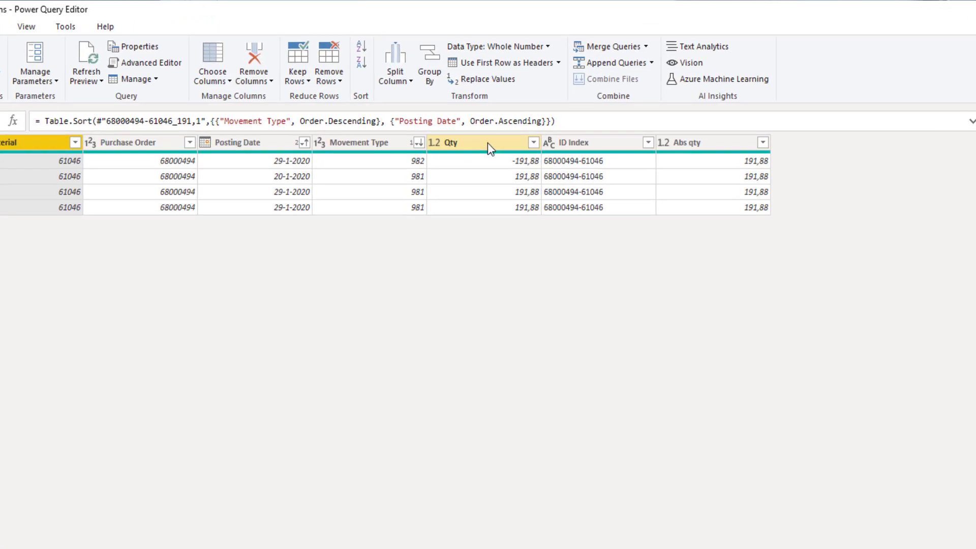
right_click(487, 143)
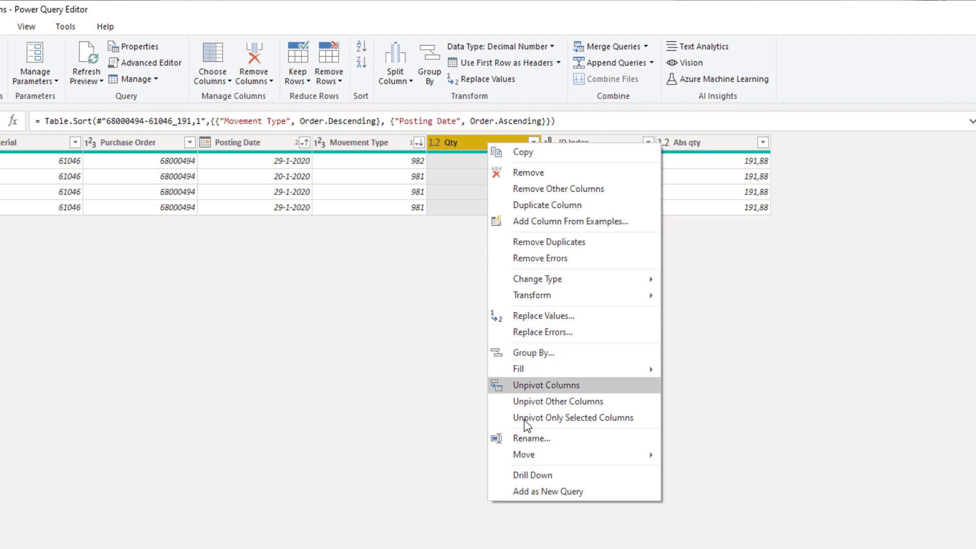
left_click(532, 492)
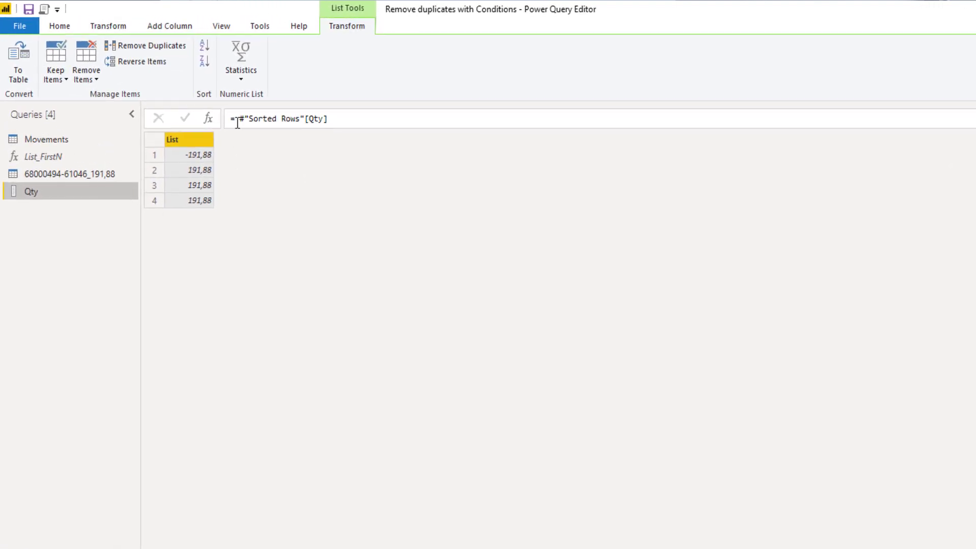
left_click_drag(237, 122, 390, 122)
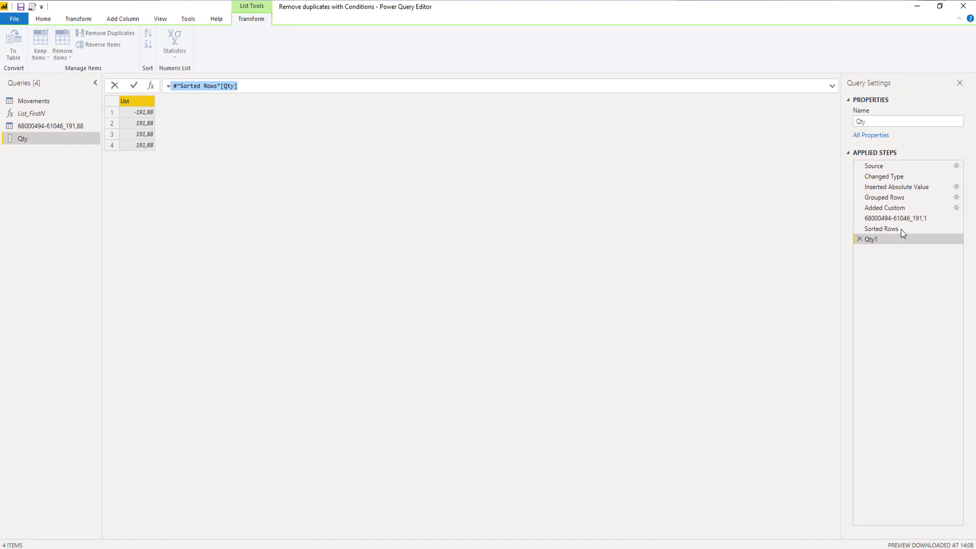
double_click(226, 85)
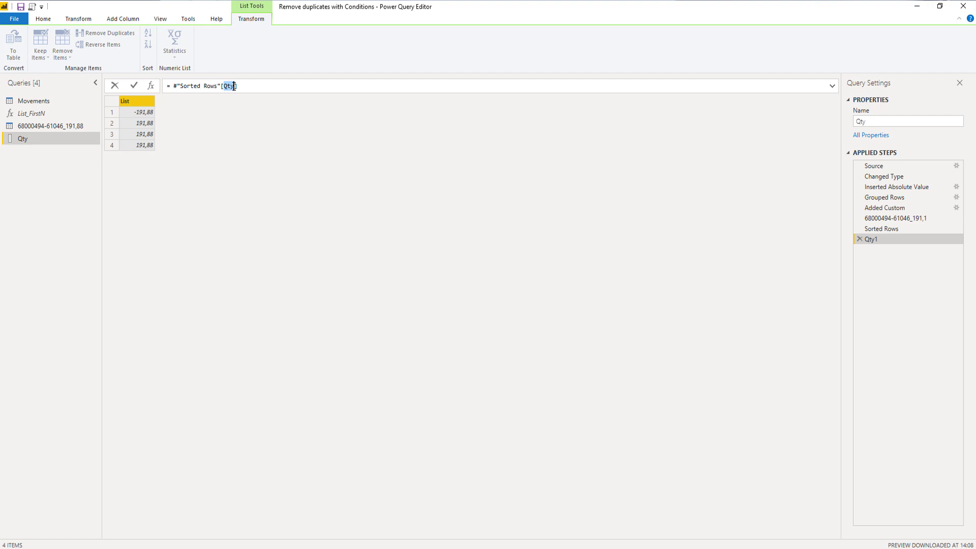
key("Escape")
left_click(78, 124)
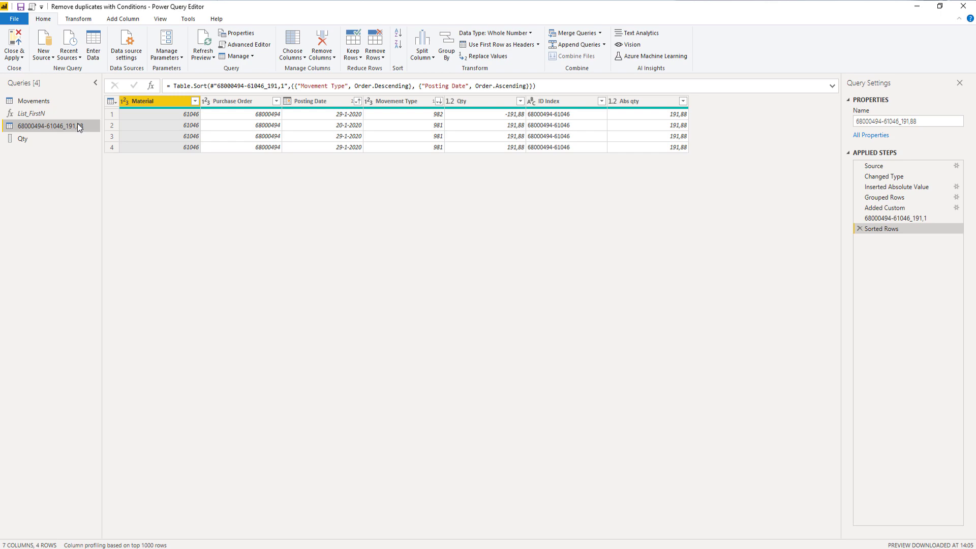
Add an Index column starting from 1, numbering the four rows 1 to 4.
left_click(112, 101)
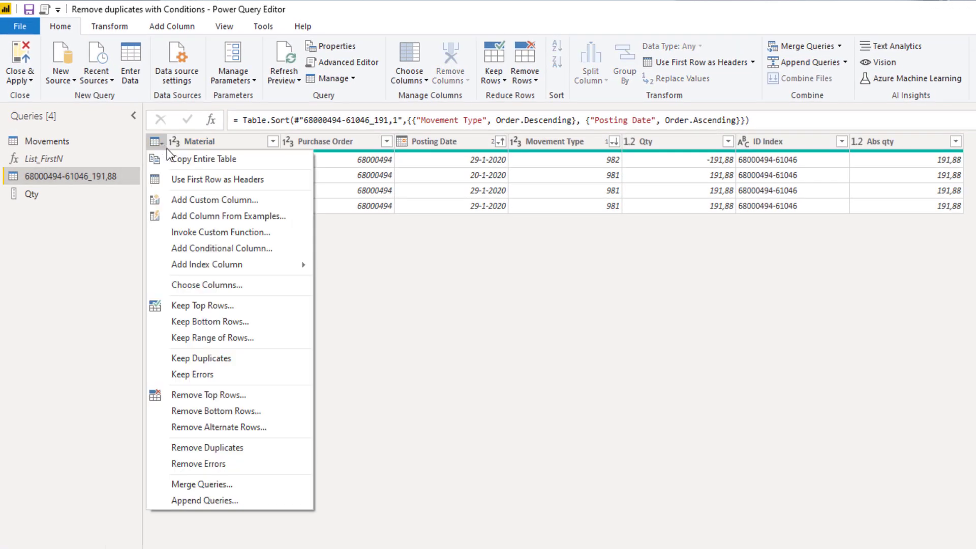
mouse_move(230, 265)
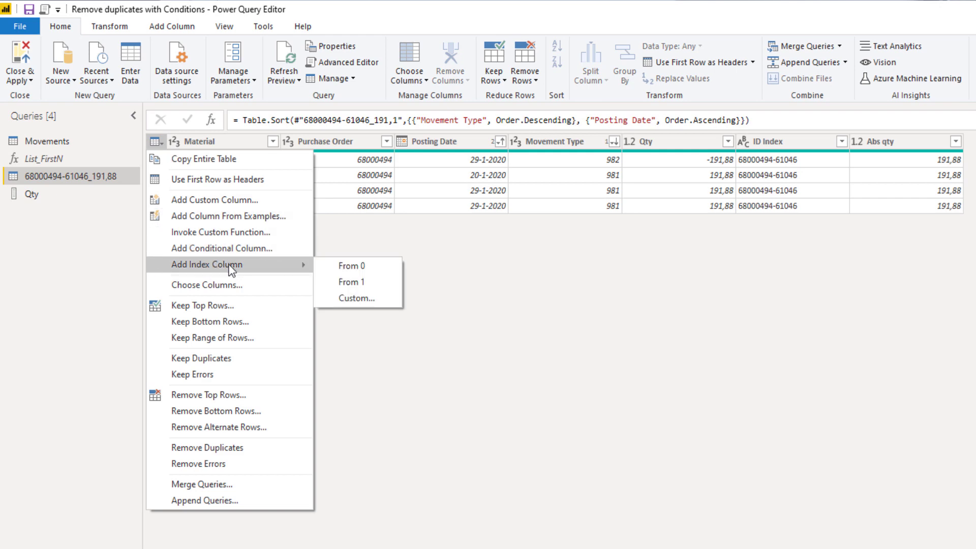
left_click(334, 281)
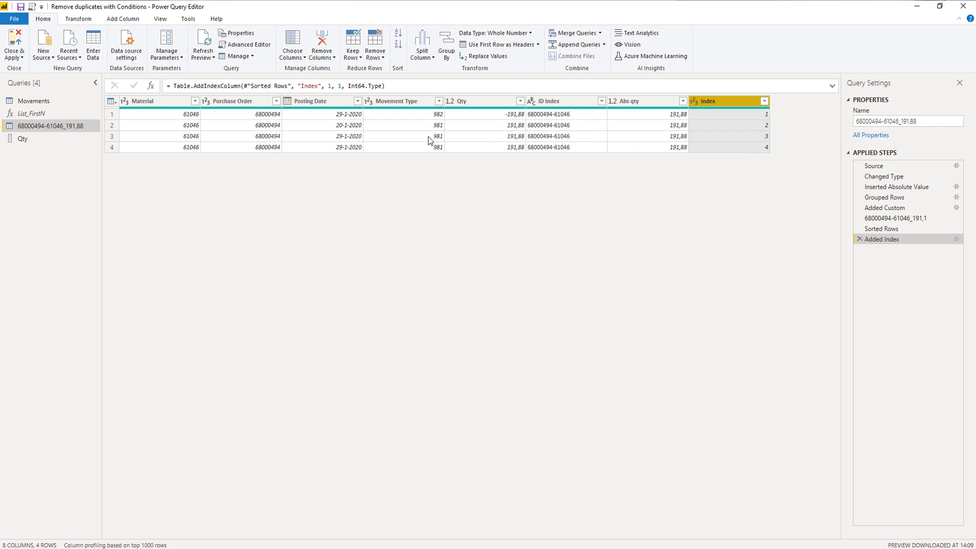
Add a 'Running Total' custom column with formula List.FirstN(#"Added Index"[Qty], [Index]).
left_click(112, 101)
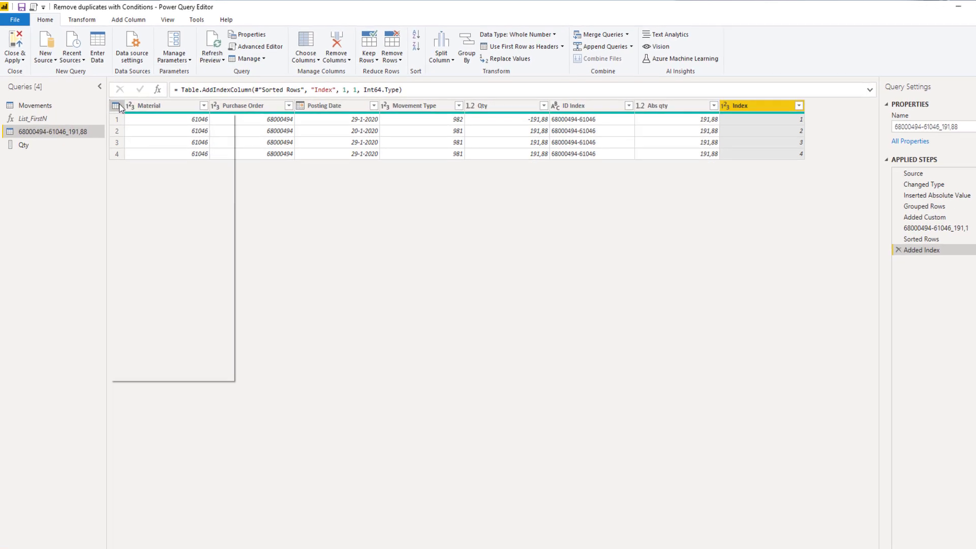
left_click(194, 203)
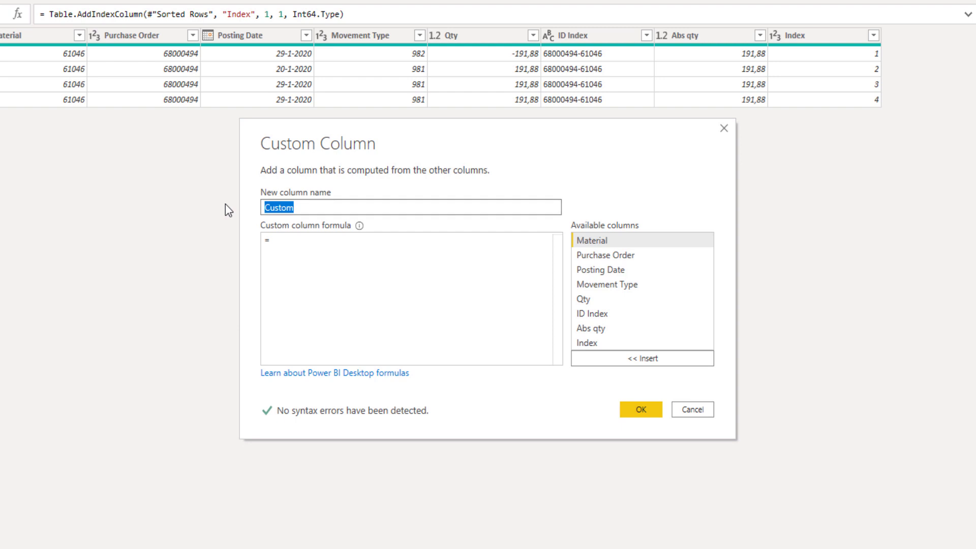
type("Running Total")
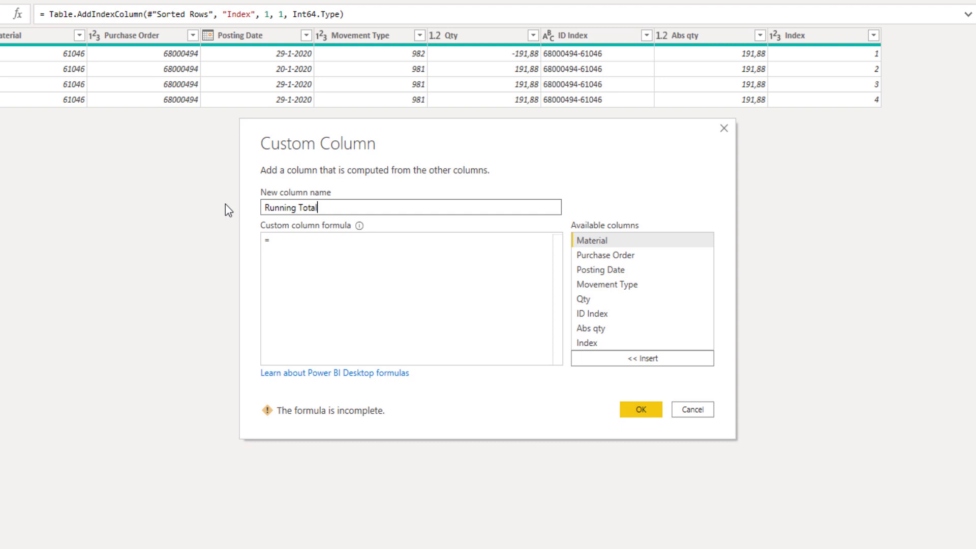
left_click(288, 242)
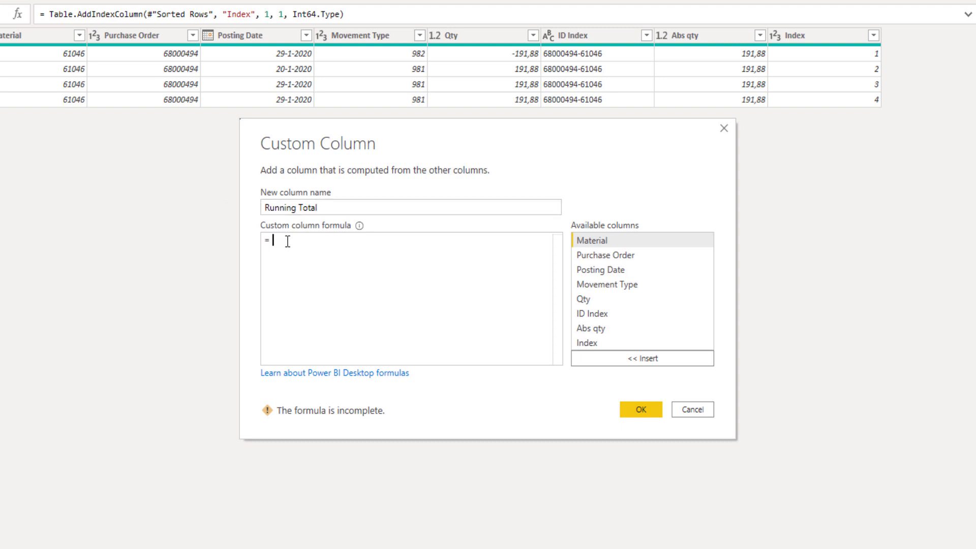
type("Li")
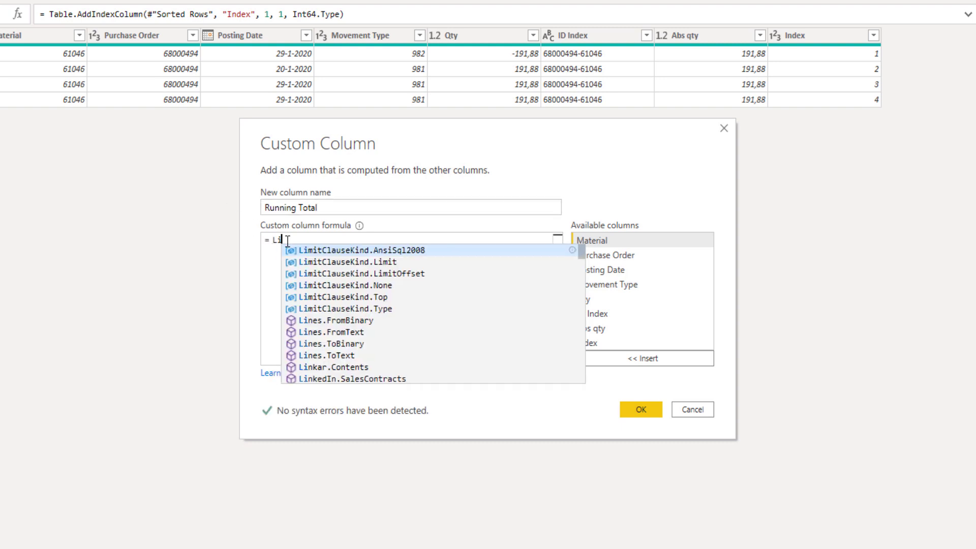
type("st")
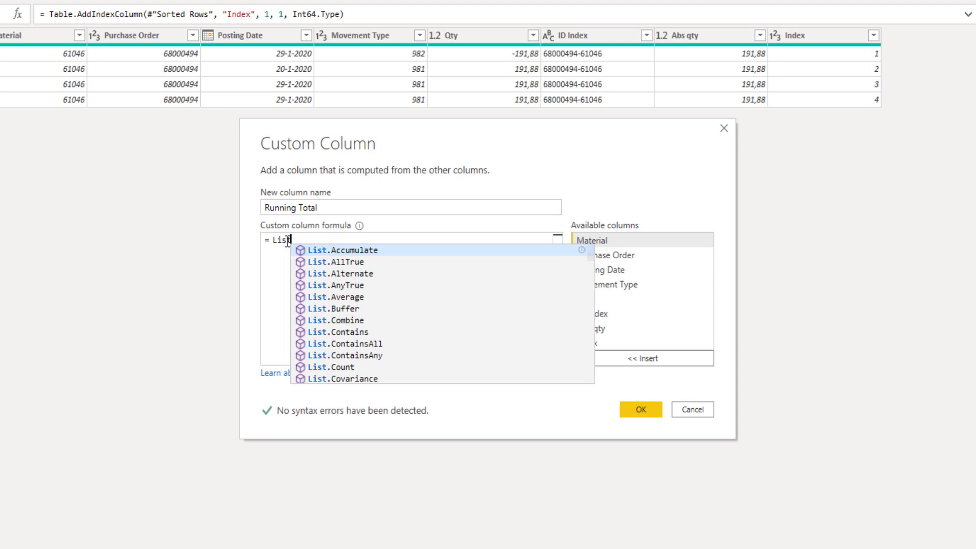
type(".FirstN(")
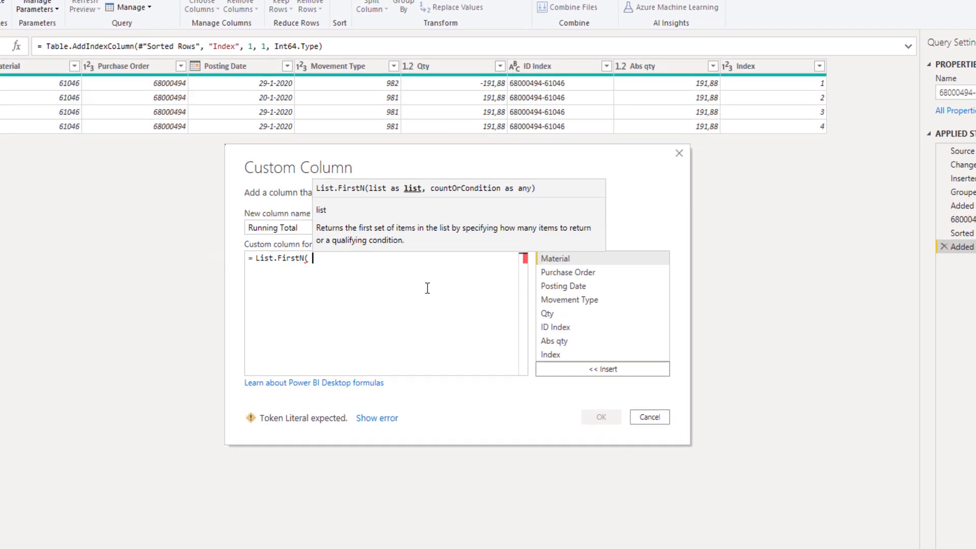
type("#\"")
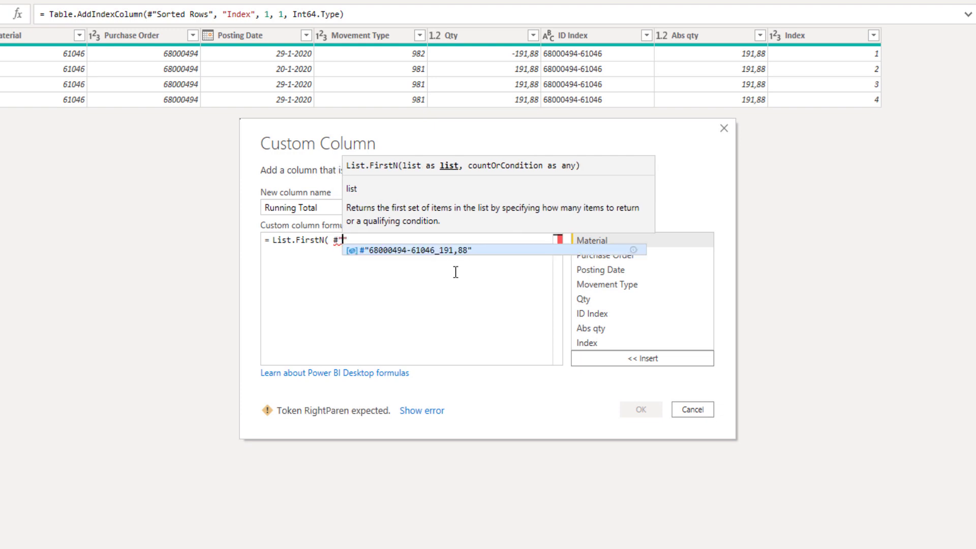
type("Added ")
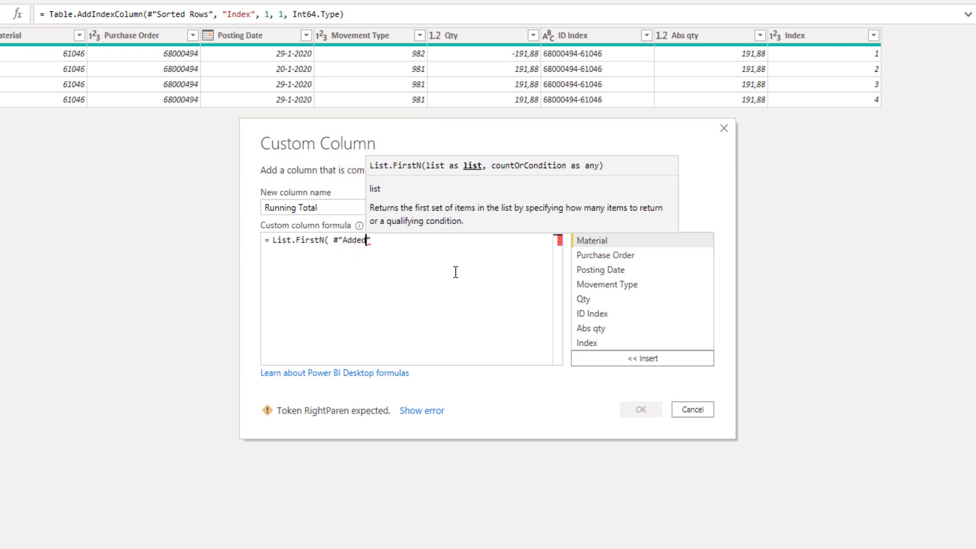
type("Inde")
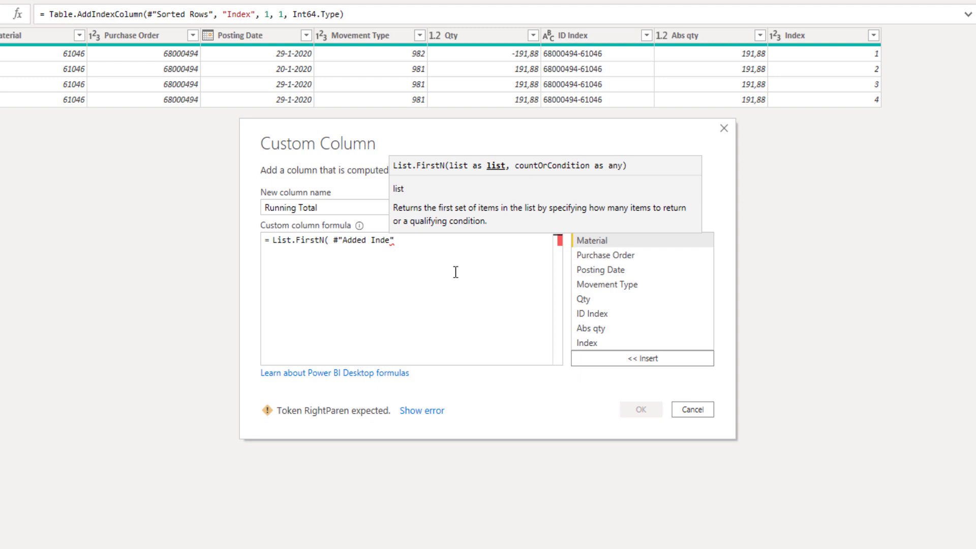
type("x\"[")
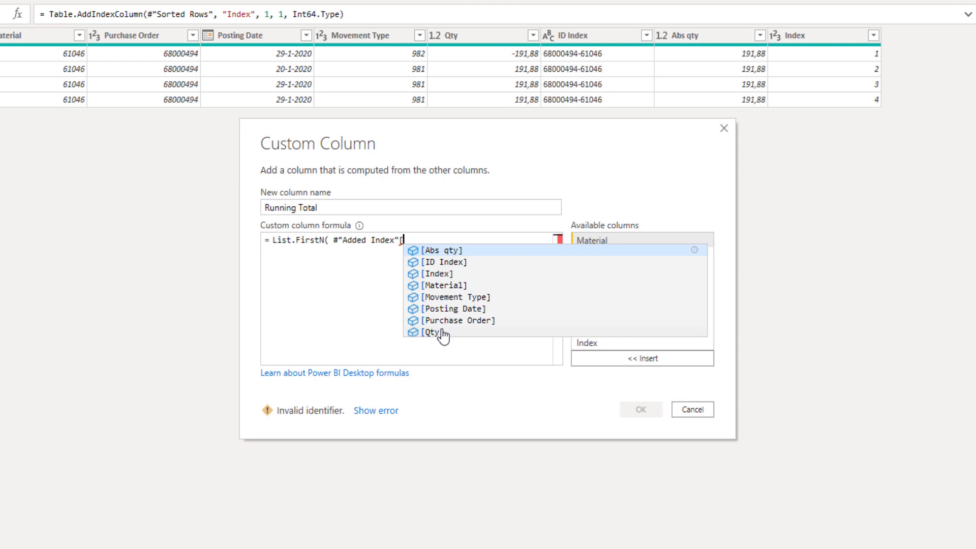
left_click(432, 332)
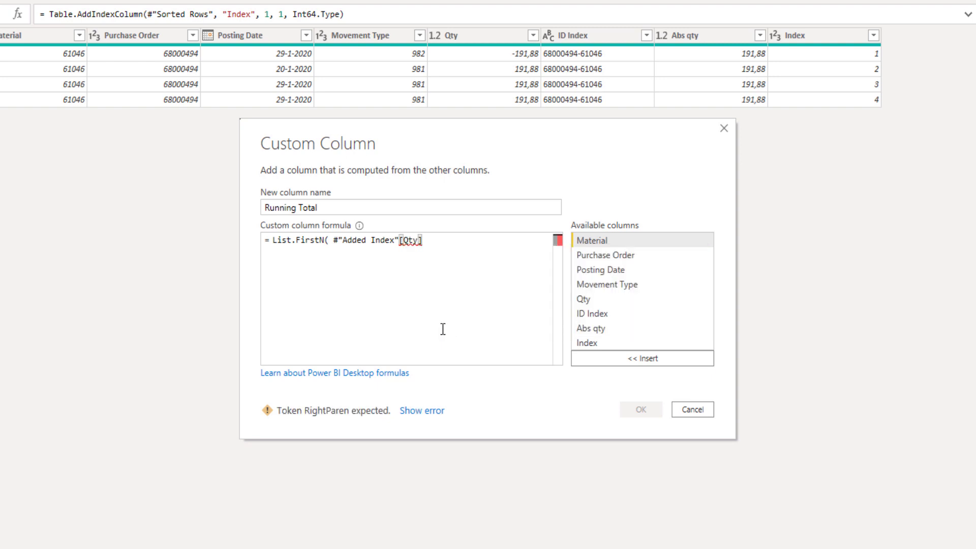
type(",")
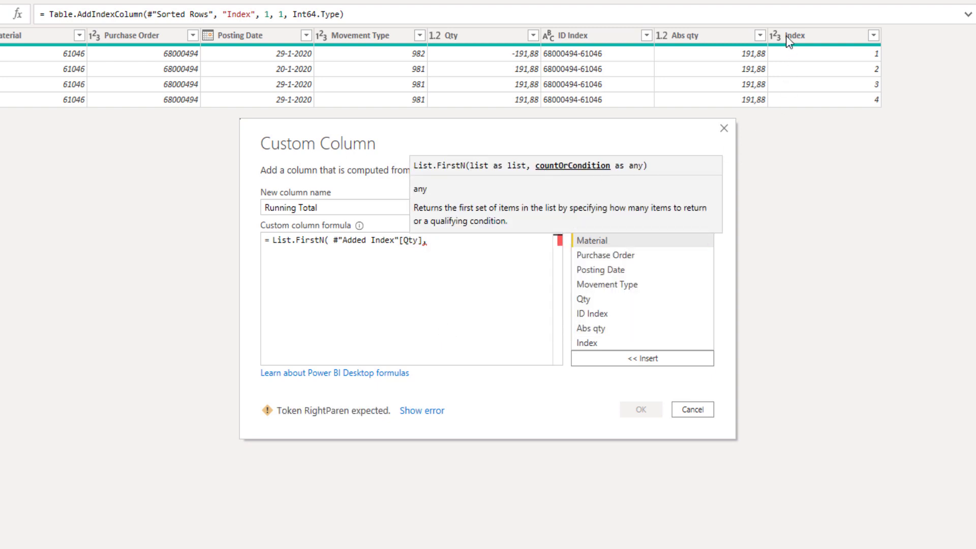
double_click(585, 341)
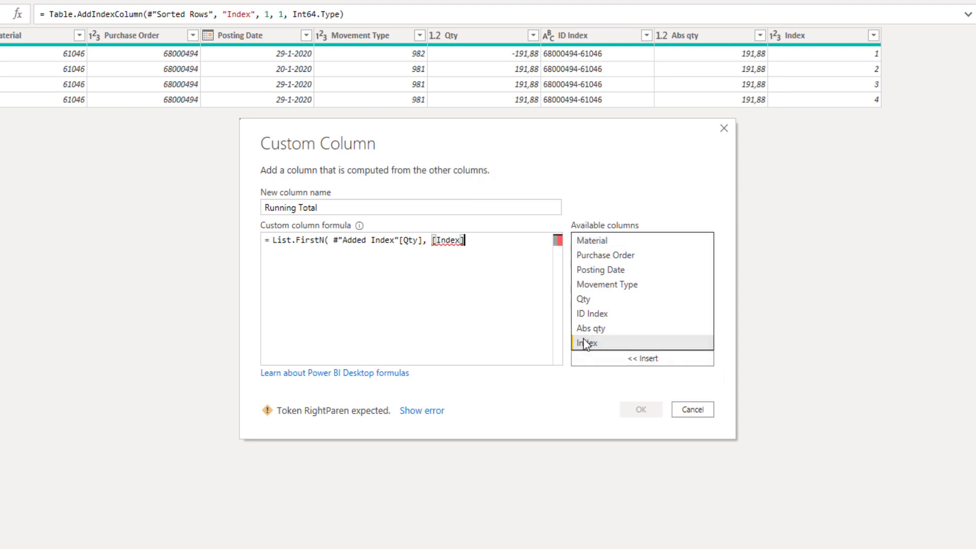
type(")")
left_click(635, 412)
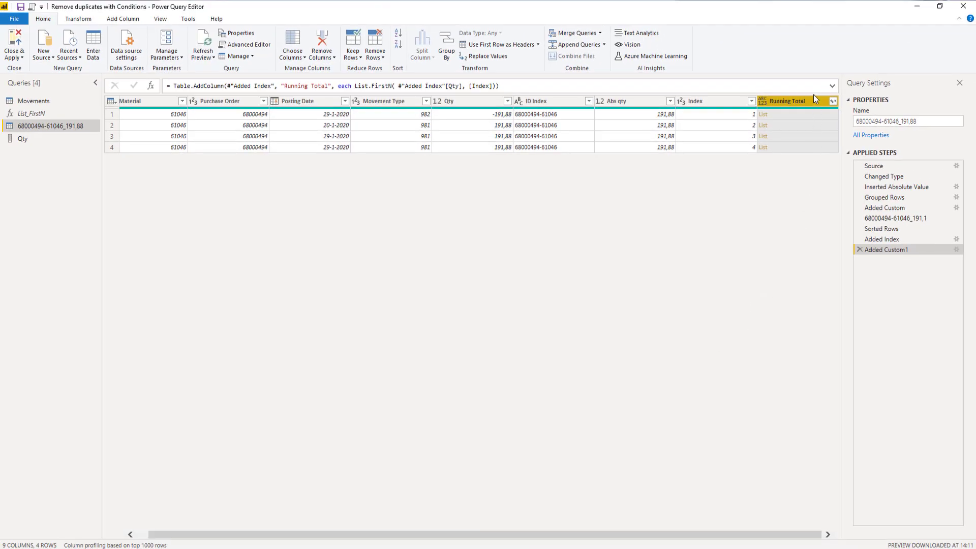
Preview Running Total lists in rows 1 and 2: -191,88, then -191,88 and 191,88.
left_click(795, 114)
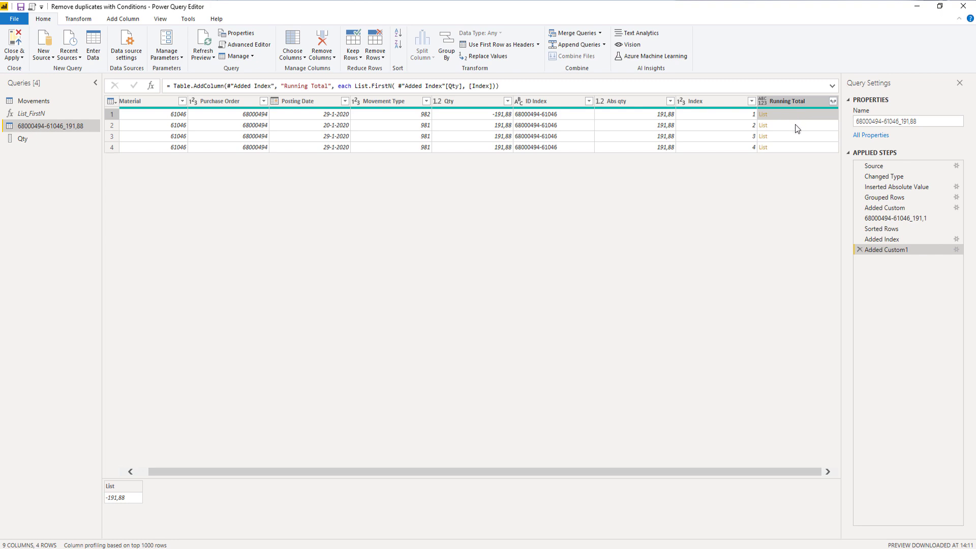
left_click(796, 125)
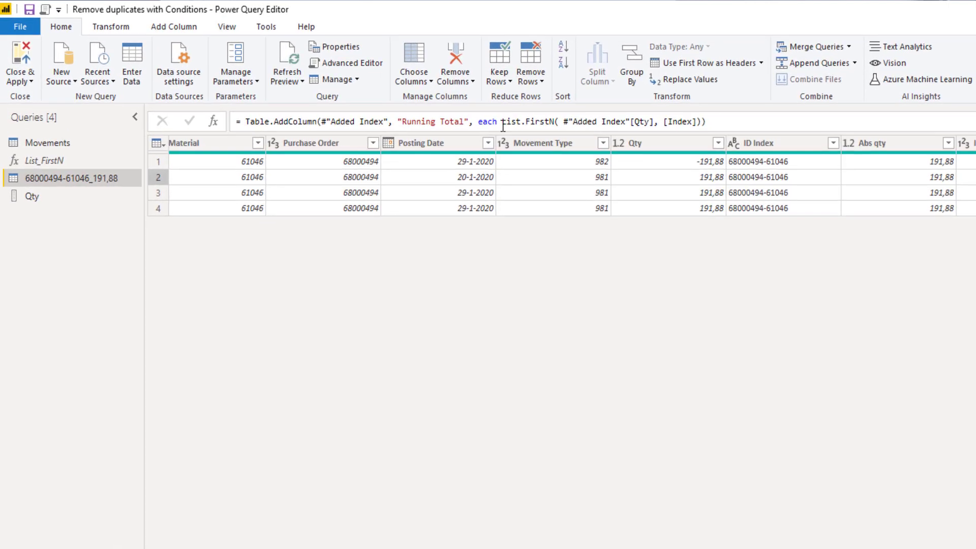
left_click(503, 124)
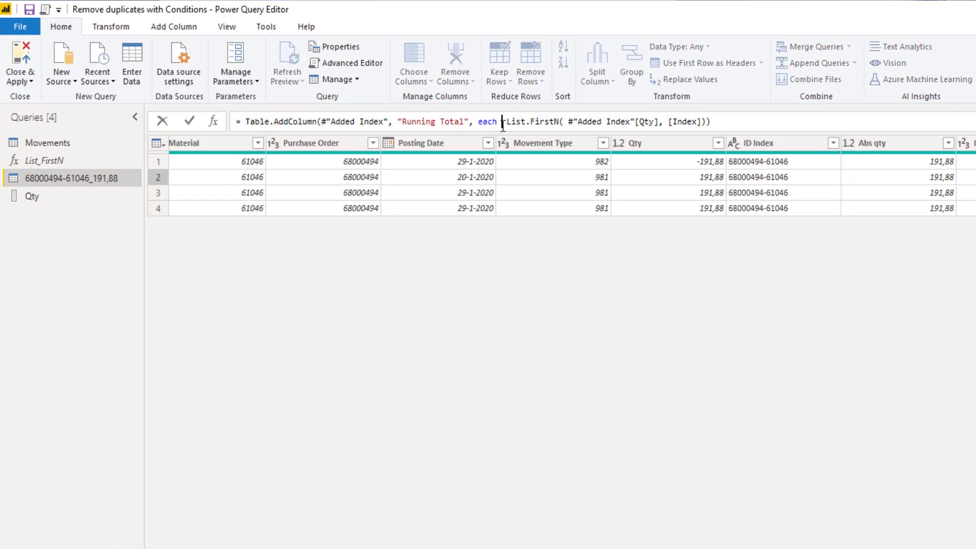
Wrap List.FirstN in List.Sum and type Running Total as number, giving -191,88, 0, 191,88, 383,76.
type("List.")
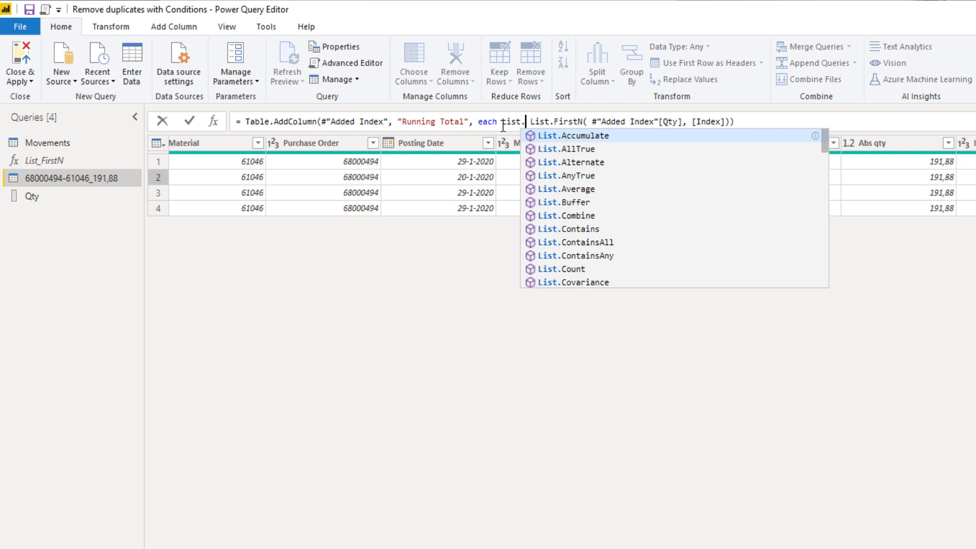
type("Sum(")
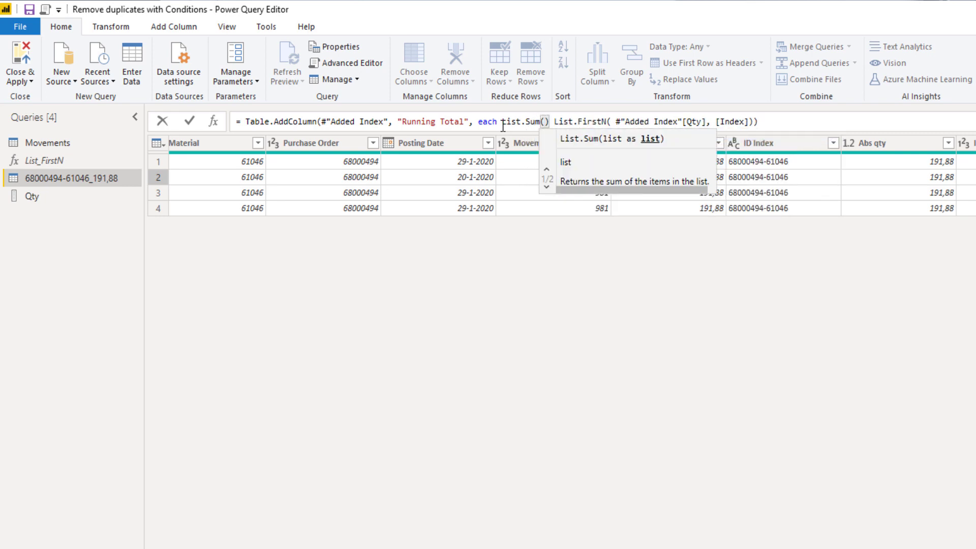
key("Delete")
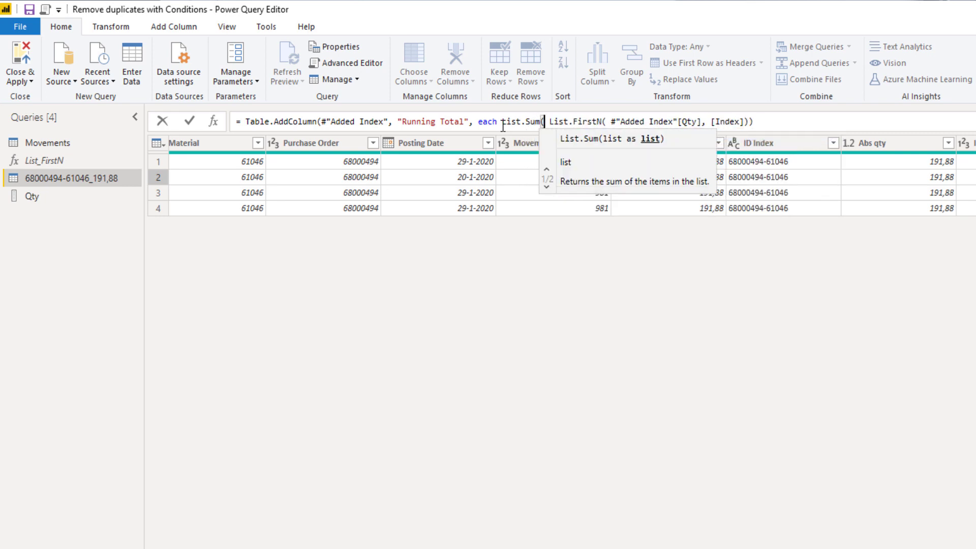
left_click(766, 123)
type(")")
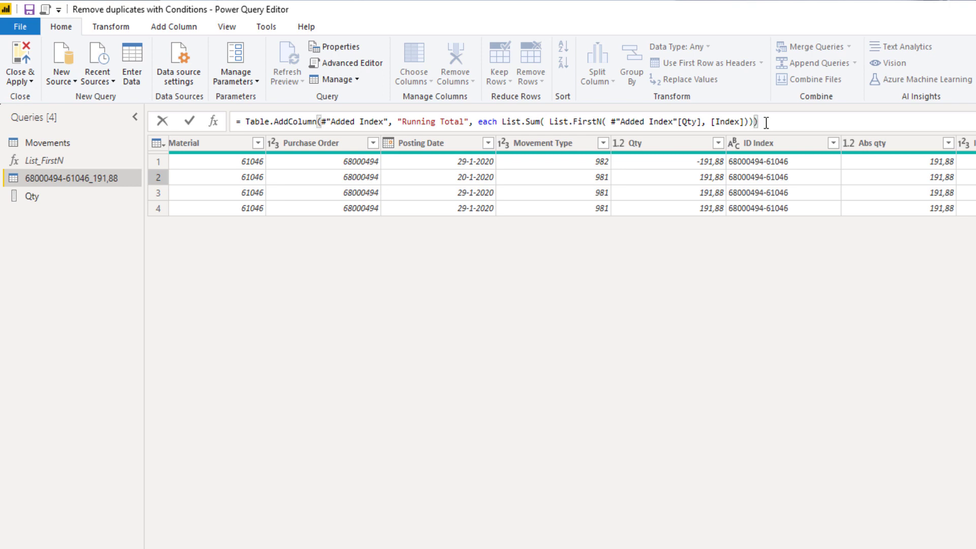
type(", type ")
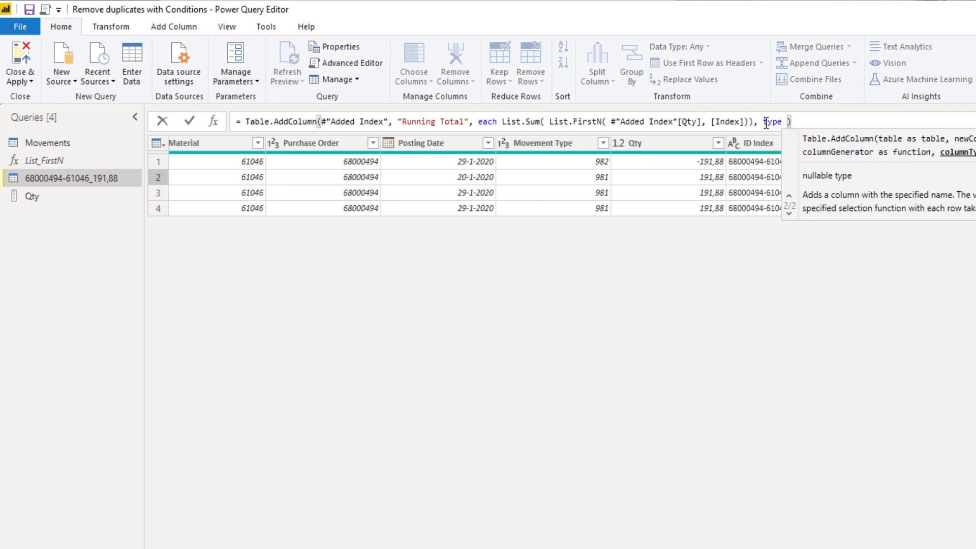
type("num")
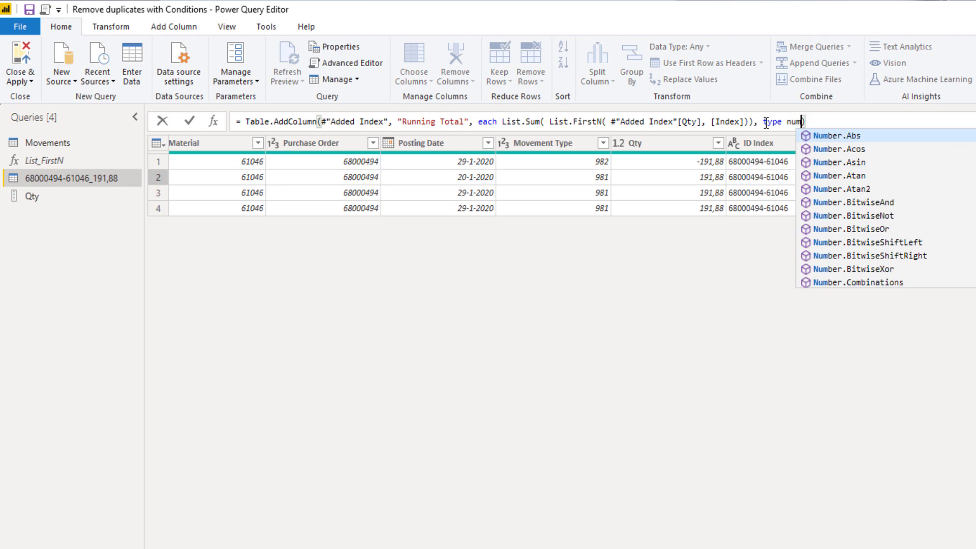
type("ber")
key("Return")
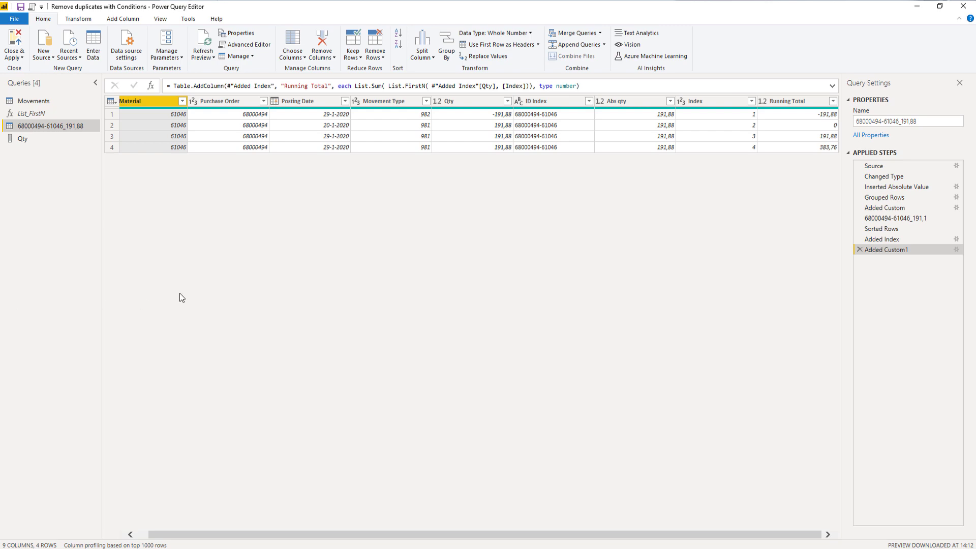
Filter Running Total to values greater than 0, leaving rows 191,88 and 383,76.
left_click(833, 100)
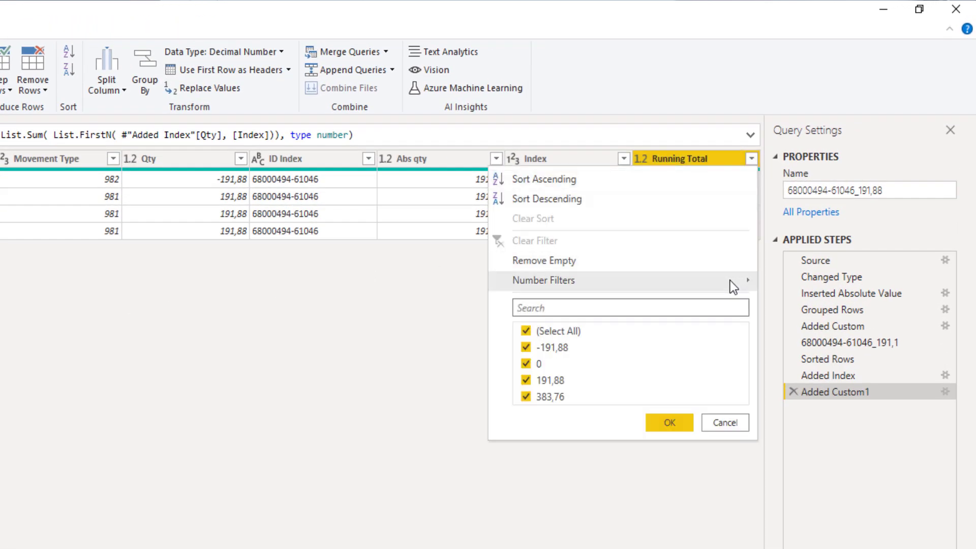
mouse_move(730, 281)
left_click(813, 327)
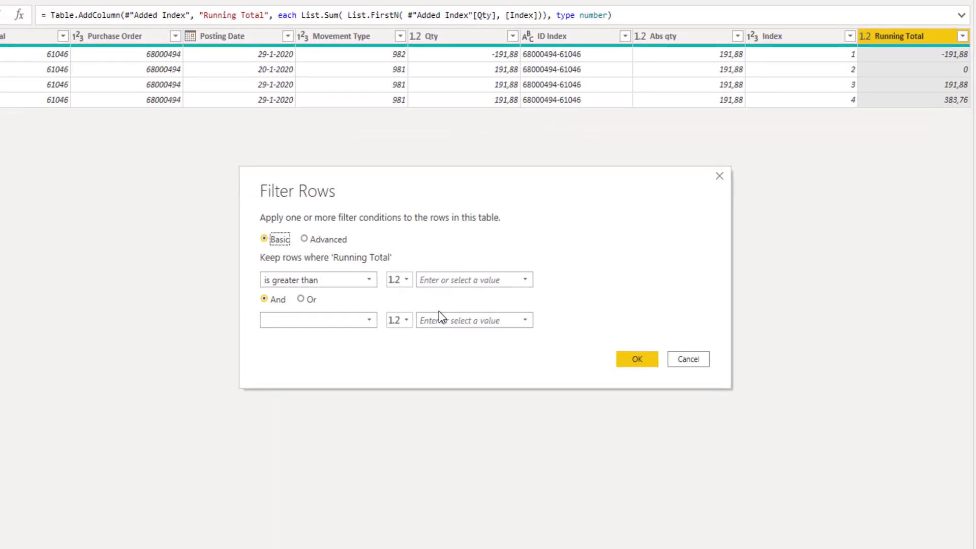
left_click(440, 281)
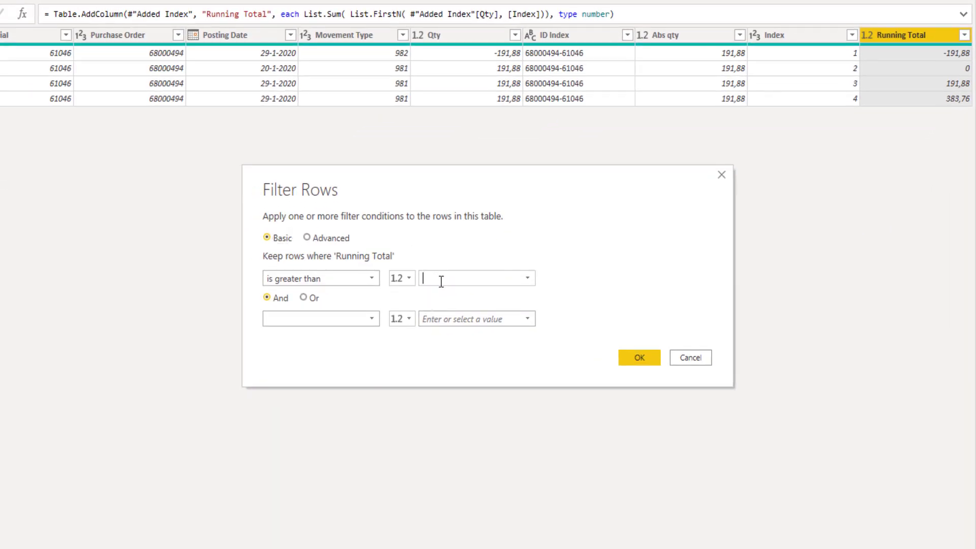
type("0")
left_click(642, 358)
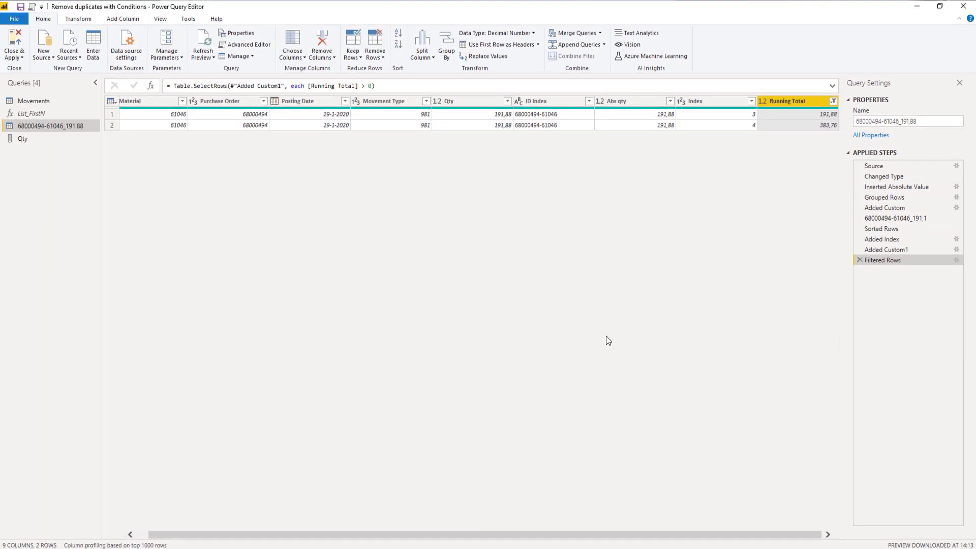
Remove the Index and Running Total columns, leaving 7 columns and 2 rows.
left_click(716, 104)
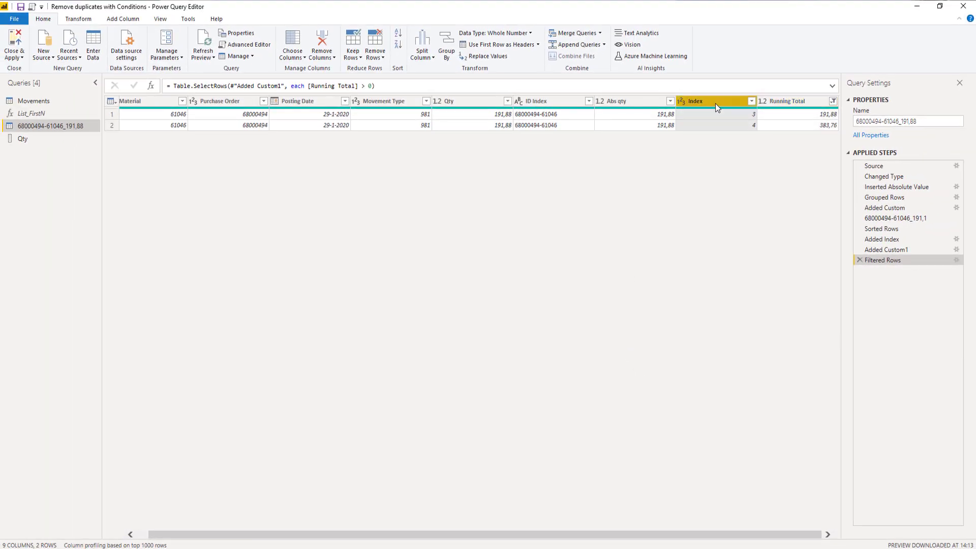
left_click(803, 101, "ctrl")
right_click(804, 100)
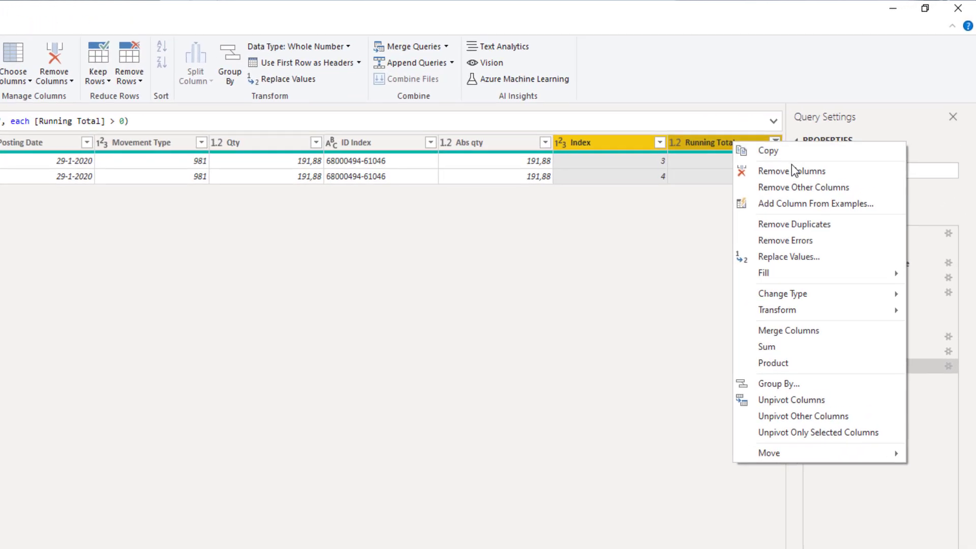
left_click(846, 118)
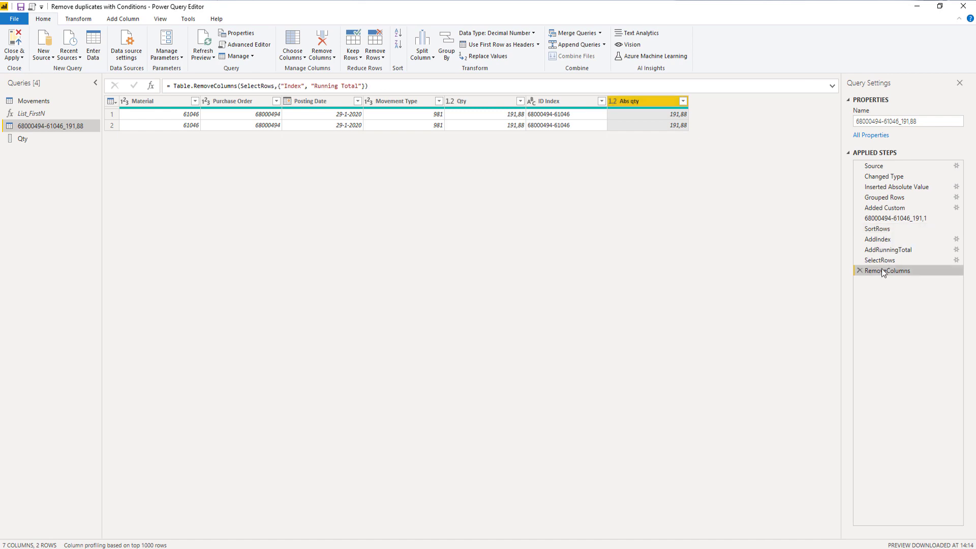
left_click(262, 48)
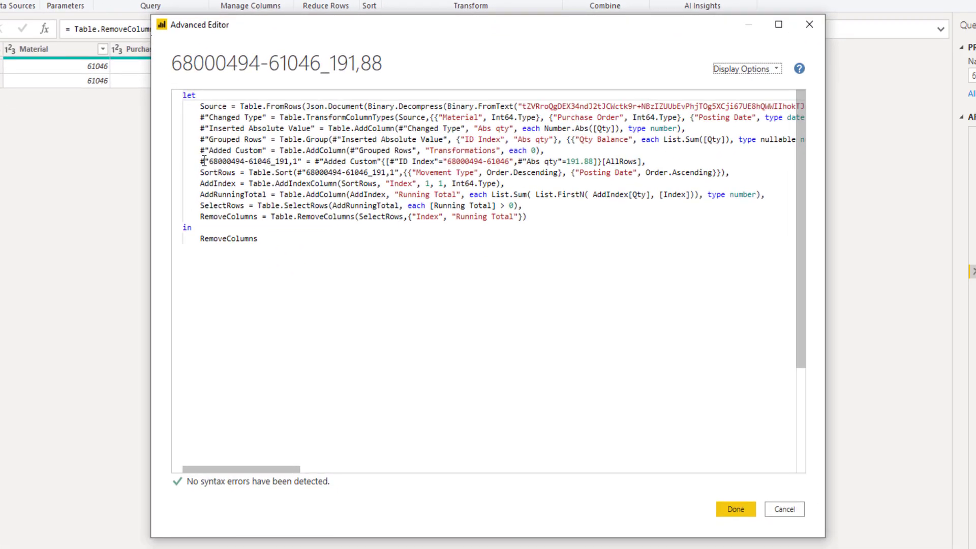
left_click_drag(203, 162, 639, 162)
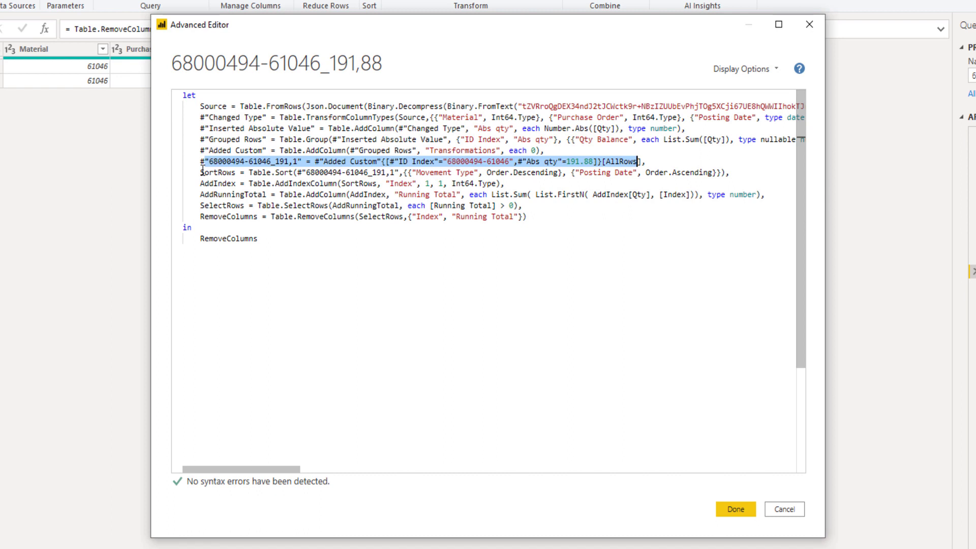
left_click_drag(201, 173, 267, 243)
key("ctrl+c")
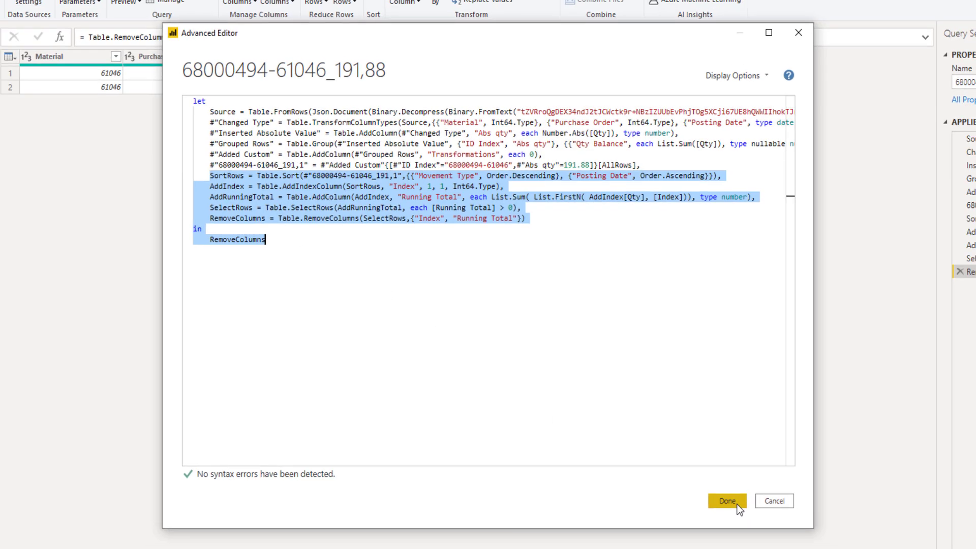
left_click(737, 504)
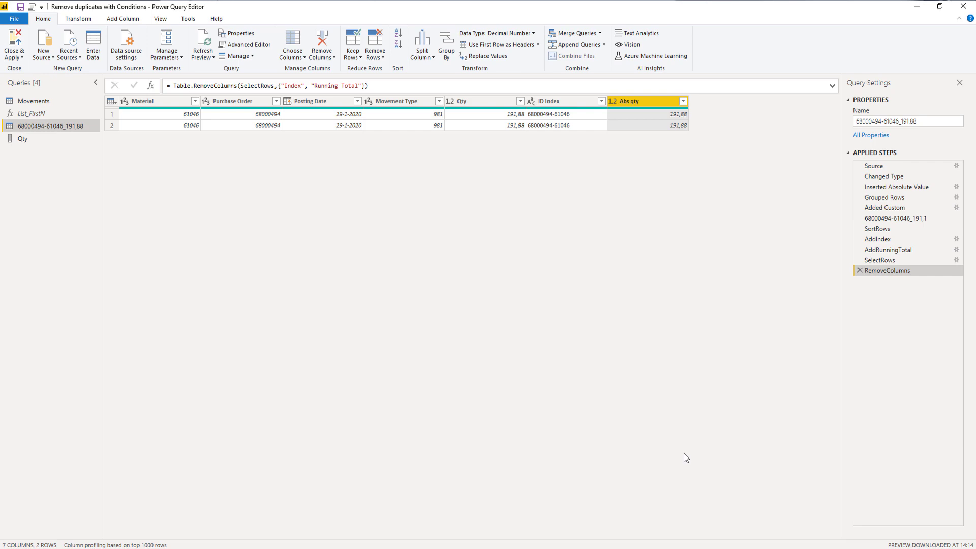
In Movements' Advanced Editor, replace the Transformations placeholder 0 with a let block of the pasted steps.
left_click(47, 100)
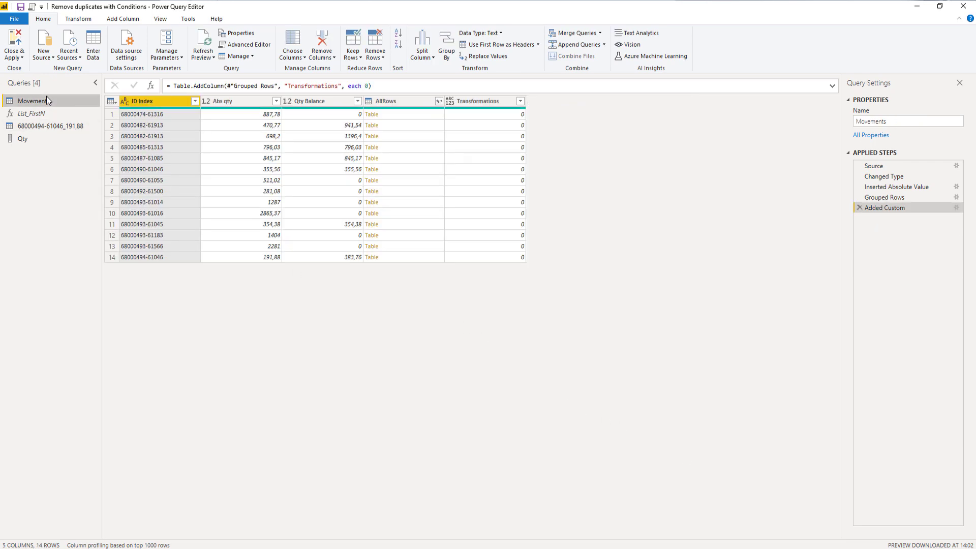
left_click(251, 44)
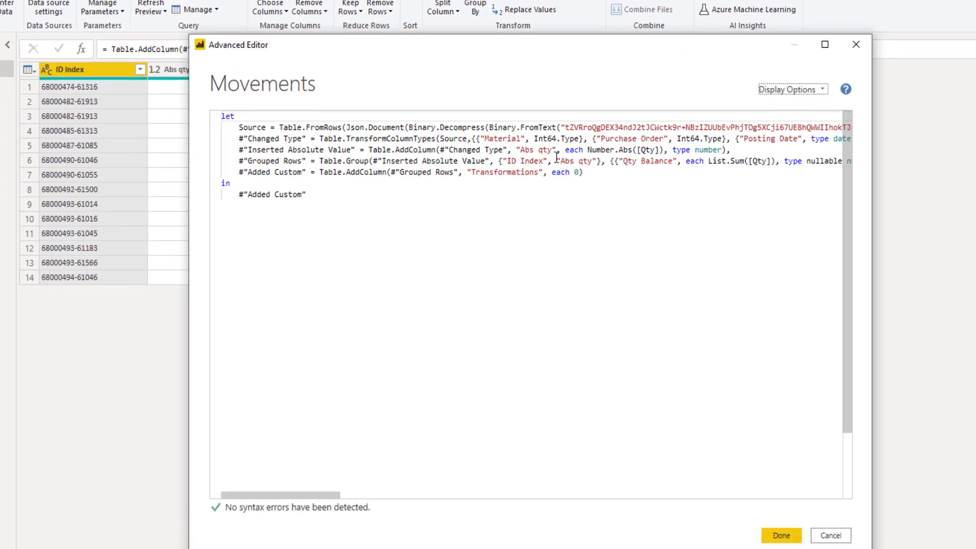
double_click(534, 150)
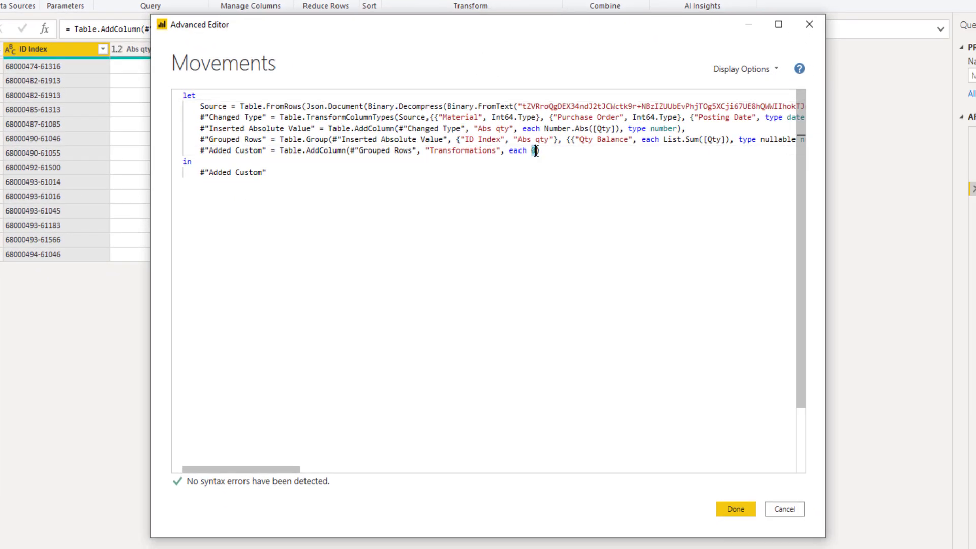
key("Return")
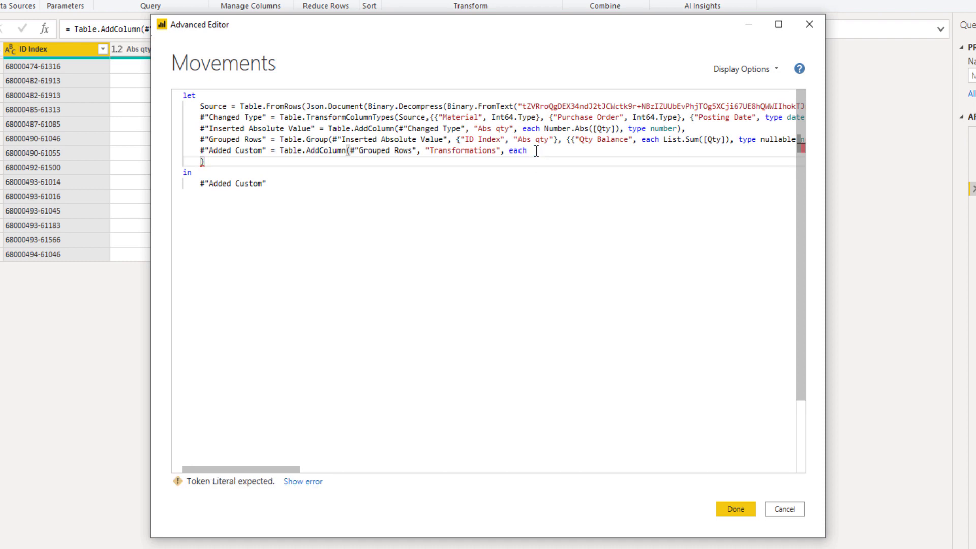
key("Tab")
type("let")
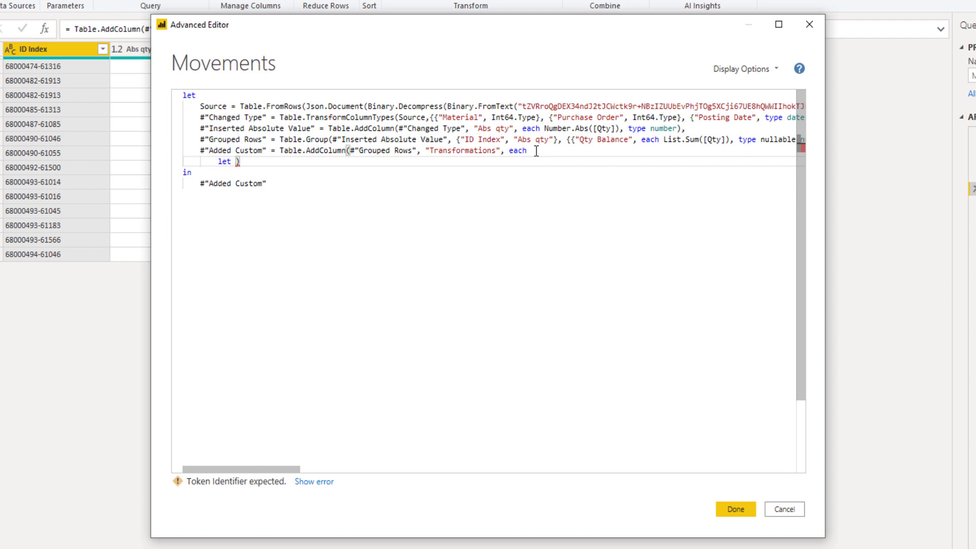
key("Return")
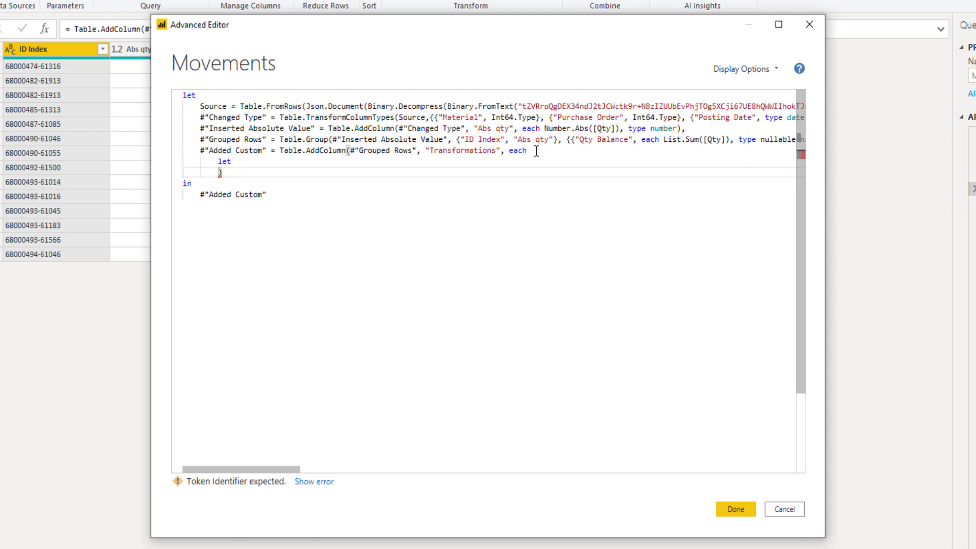
key("ctrl+v")
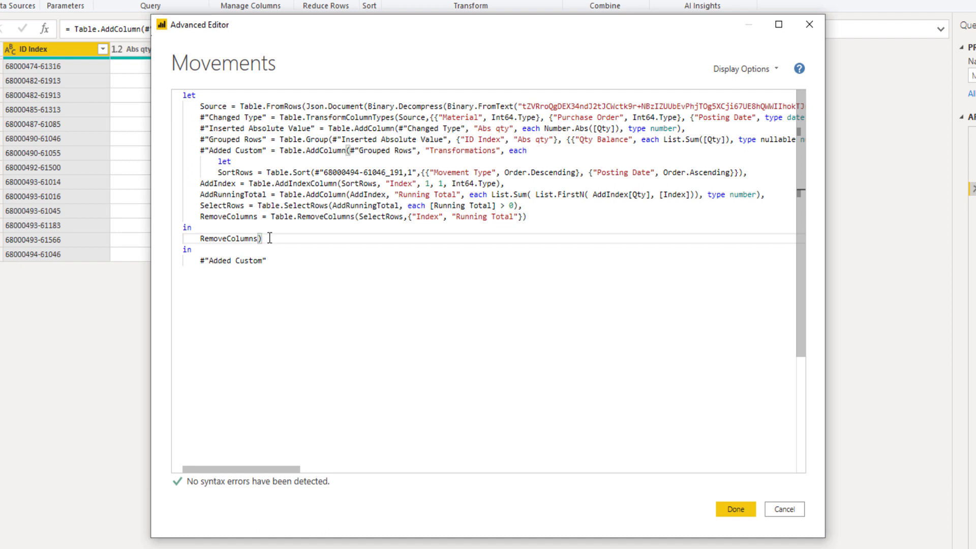
Indent the nested SortRows-to-RemoveColumns block and add ', type table' before the closing parenthesis.
left_click_drag(269, 237, 137, 185)
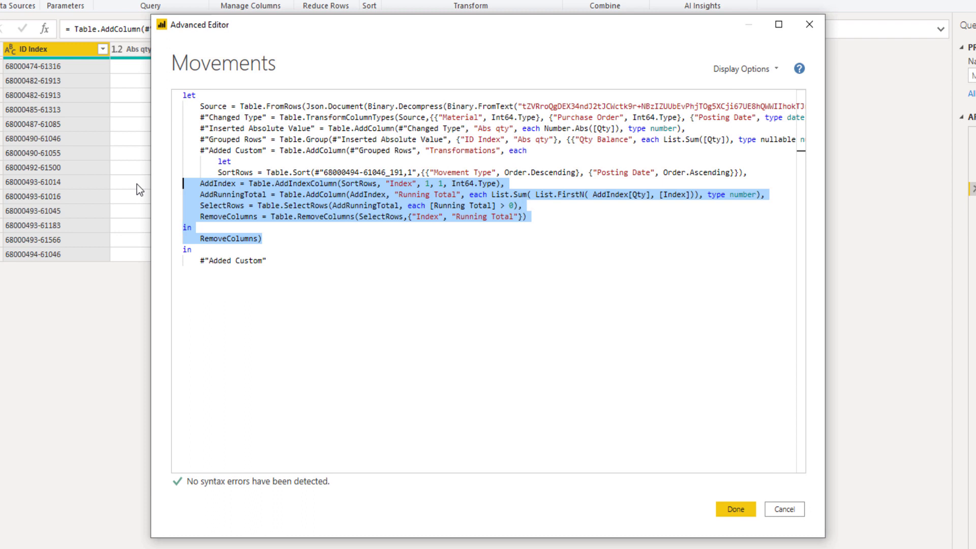
key("Tab")
left_click_drag(305, 242, 189, 173)
key("Tab")
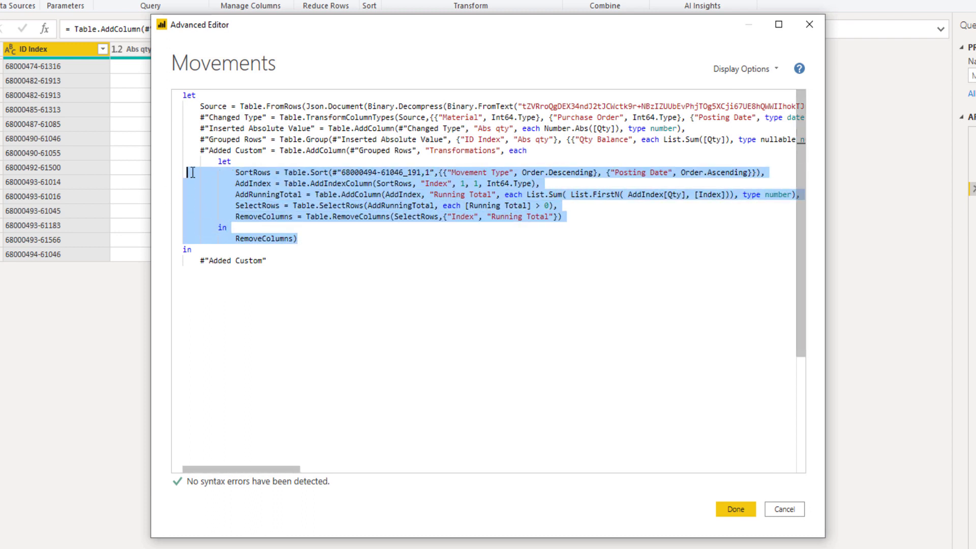
left_click(310, 241)
key("Left")
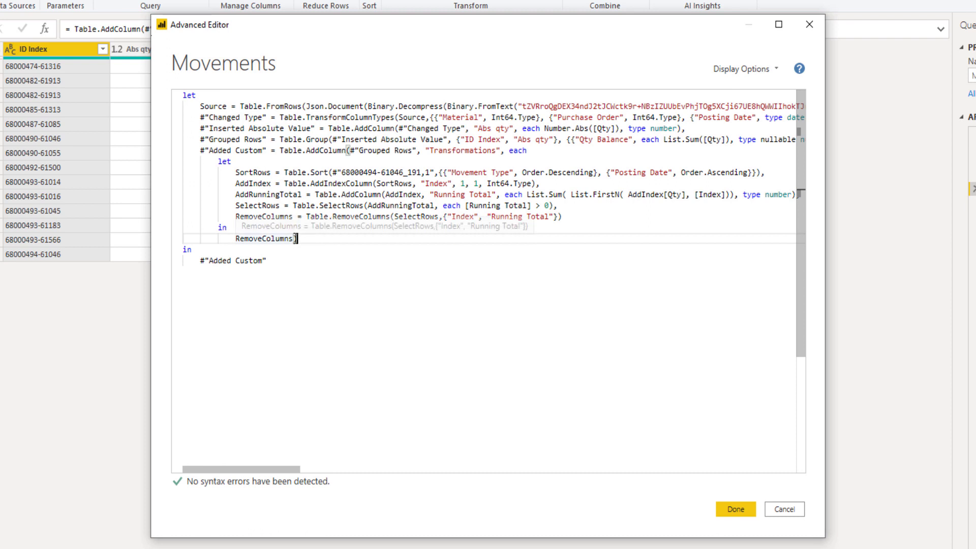
type(", type ")
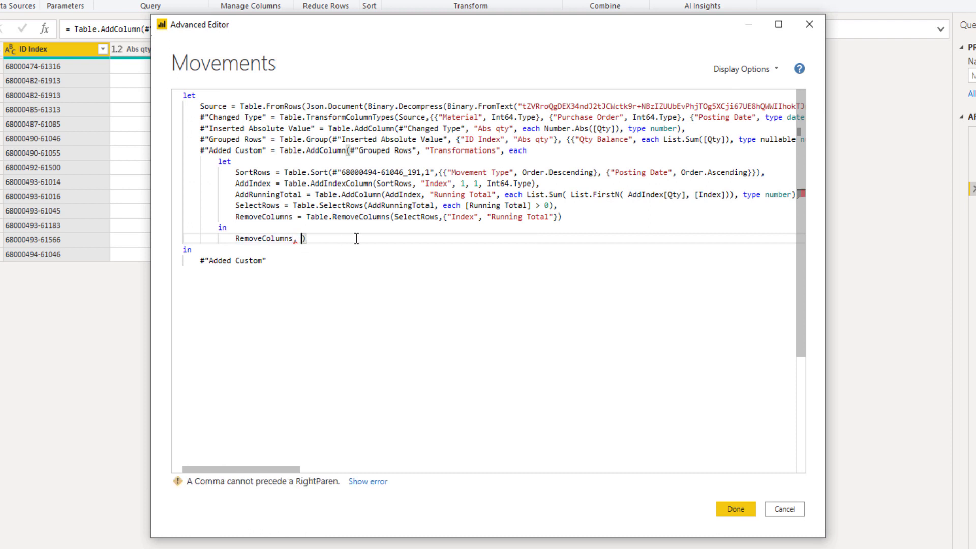
type("table")
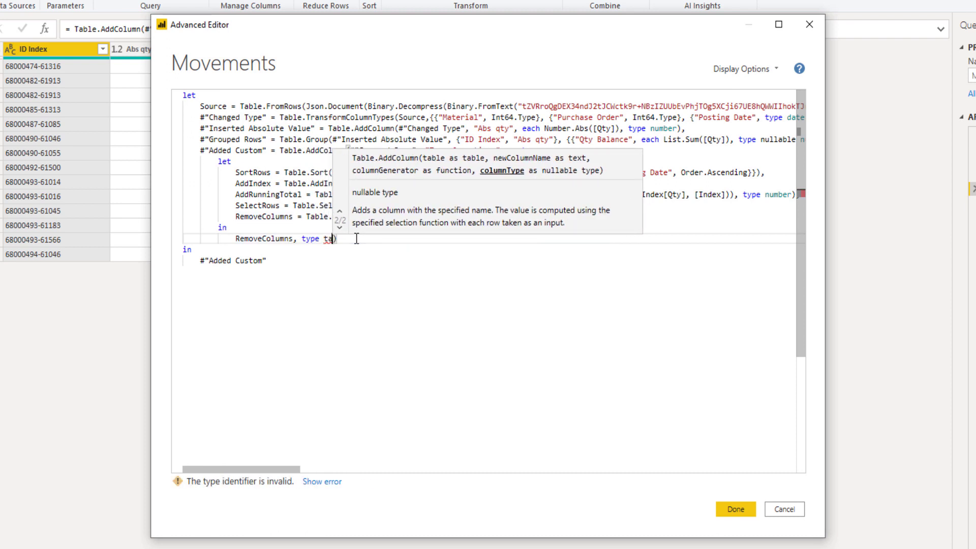
key("Left")
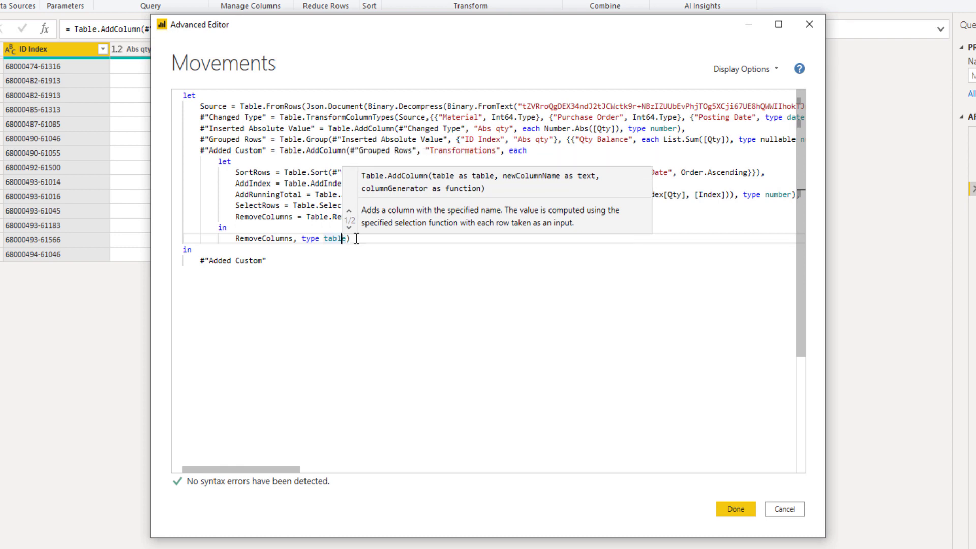
left_click(311, 161)
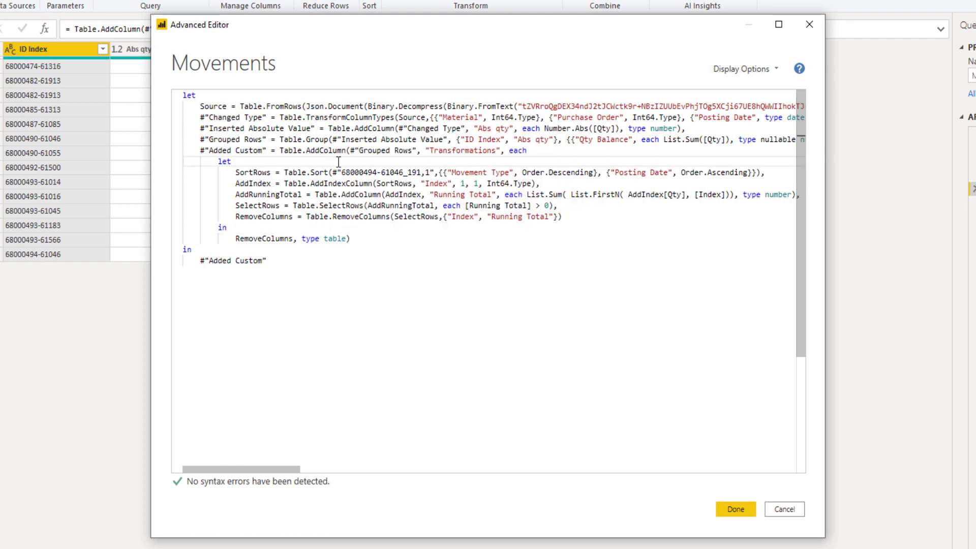
left_click_drag(333, 173, 435, 173)
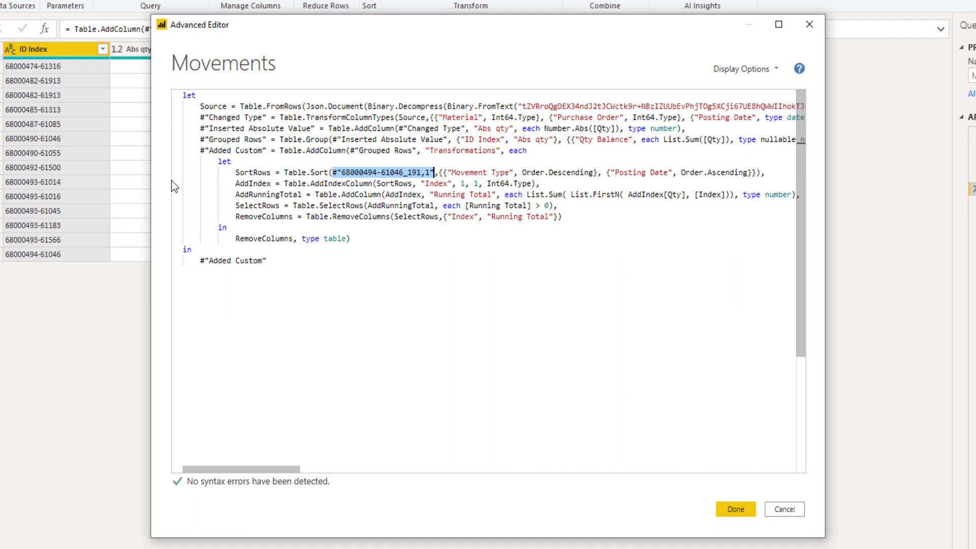
Replace the hard-coded sample table in Table.Sort with [AllRows].
key("BackSpace")
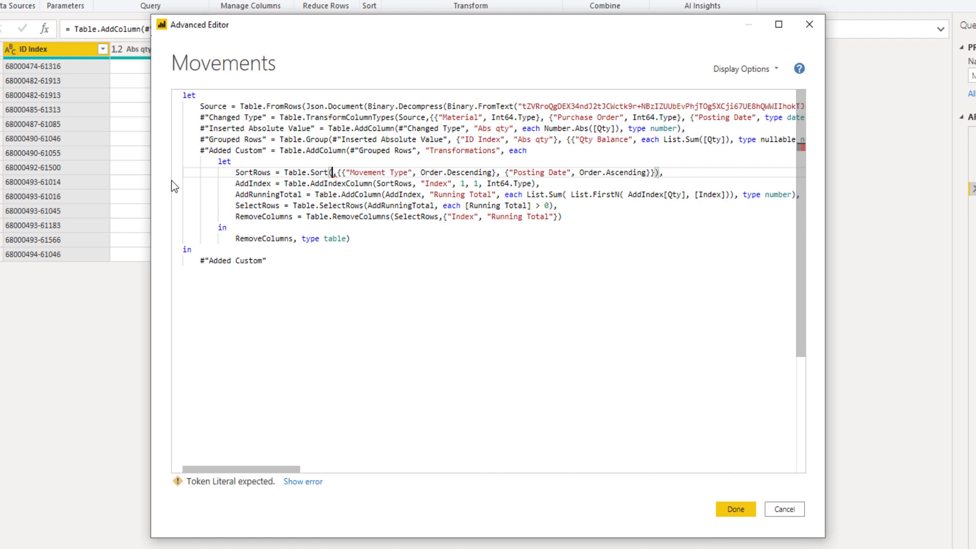
type("[A")
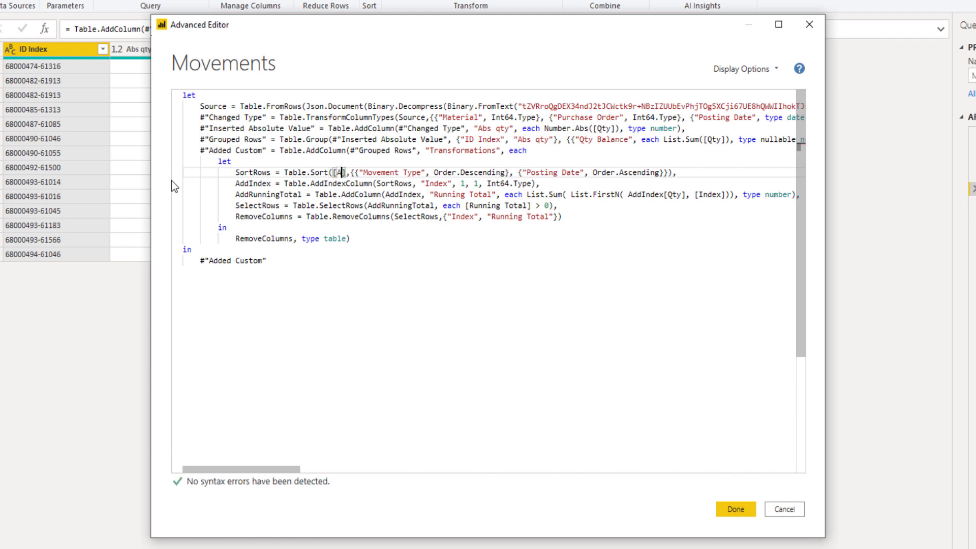
type("llROws")
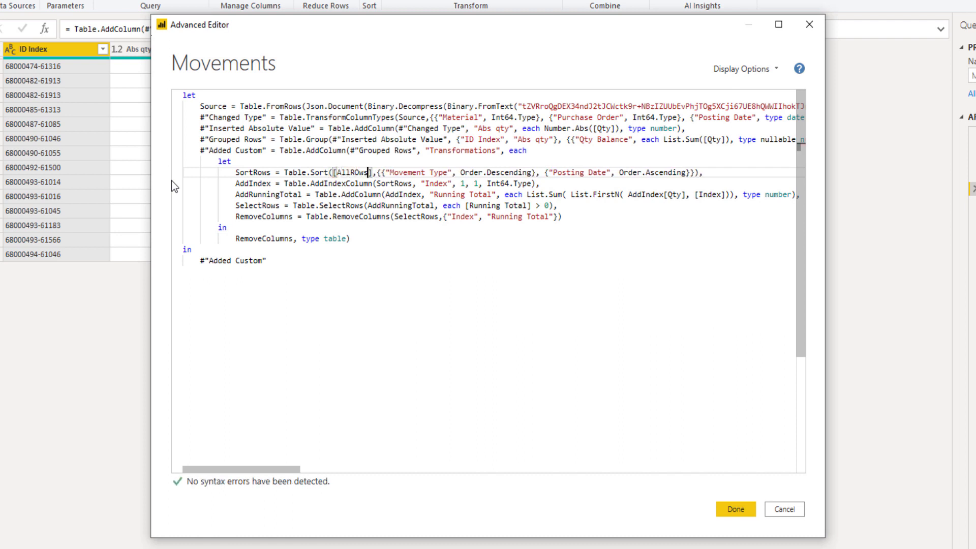
key("Left")
key("Left")
key("BackSpace")
type("o")
left_click(735, 509)
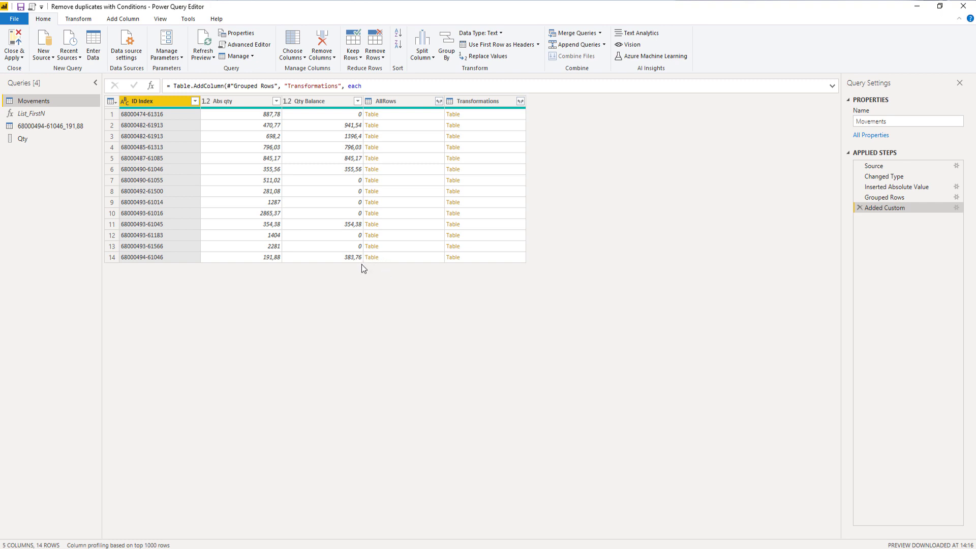
left_click(413, 259)
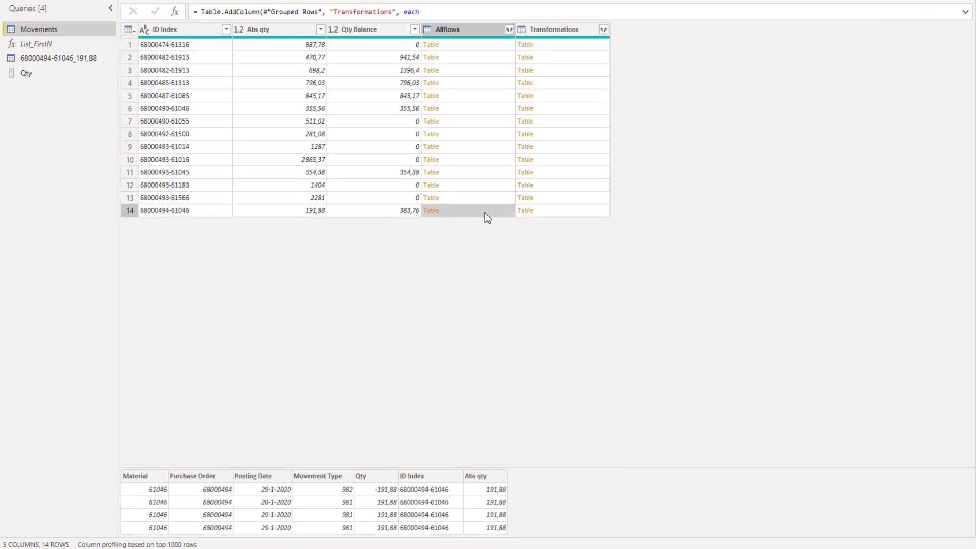
left_click(571, 216)
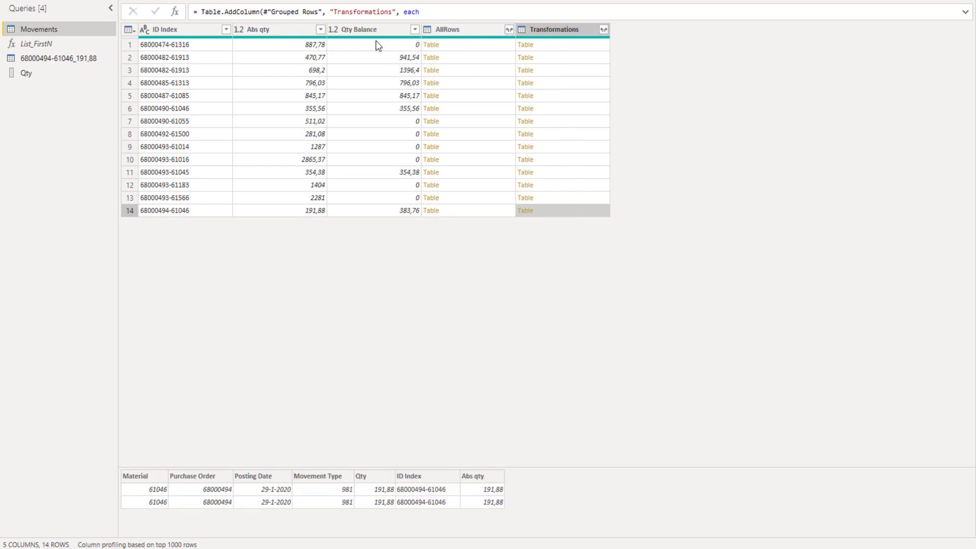
left_click(580, 48)
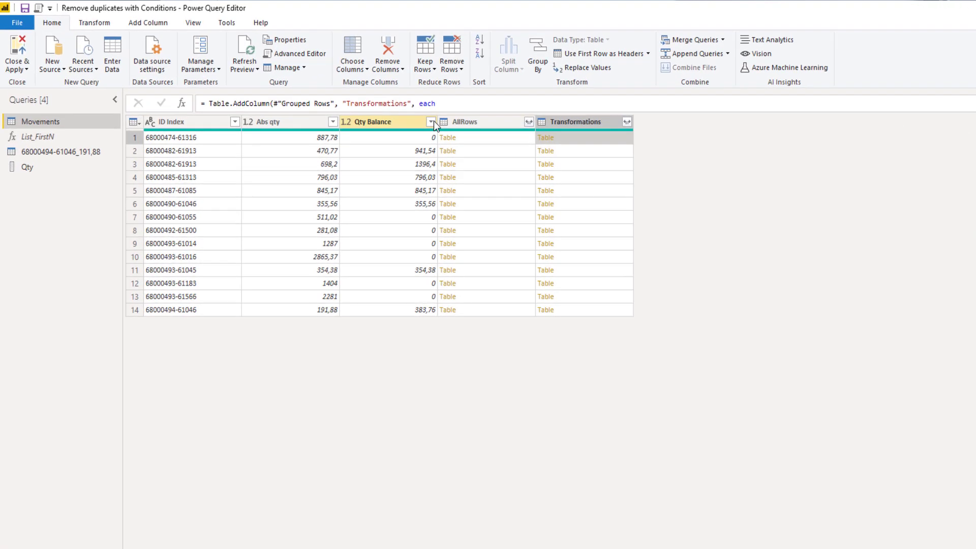
Filter out rows where Qty Balance is 0.
left_click(357, 101)
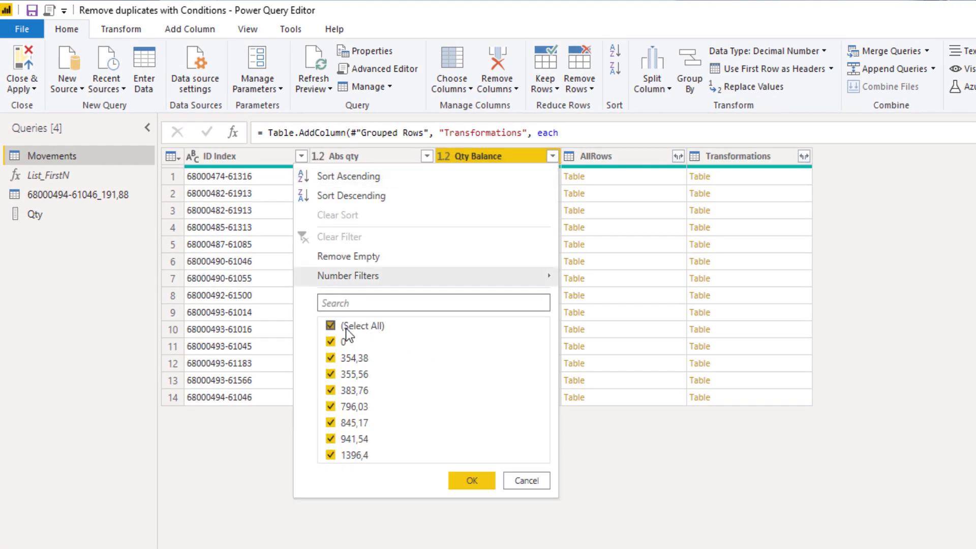
left_click(331, 342)
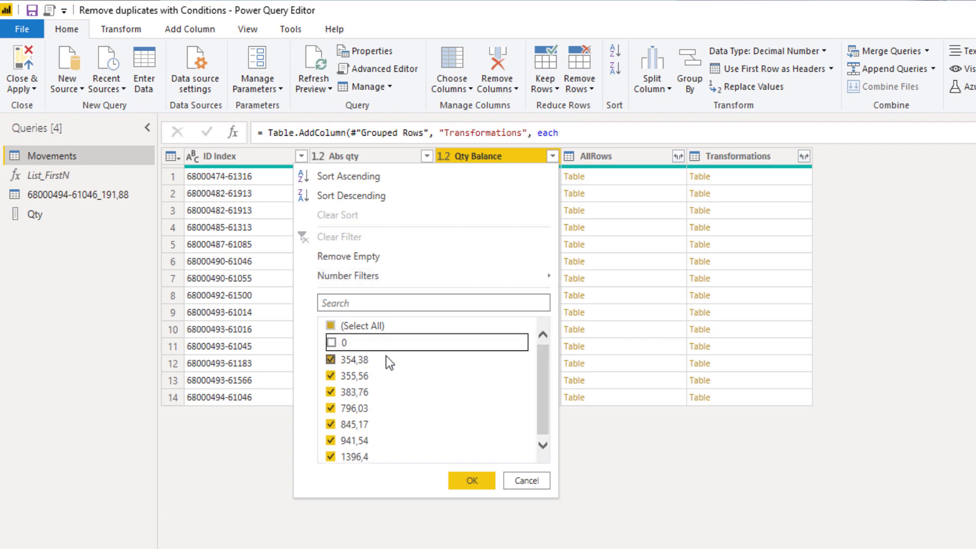
left_click(464, 477)
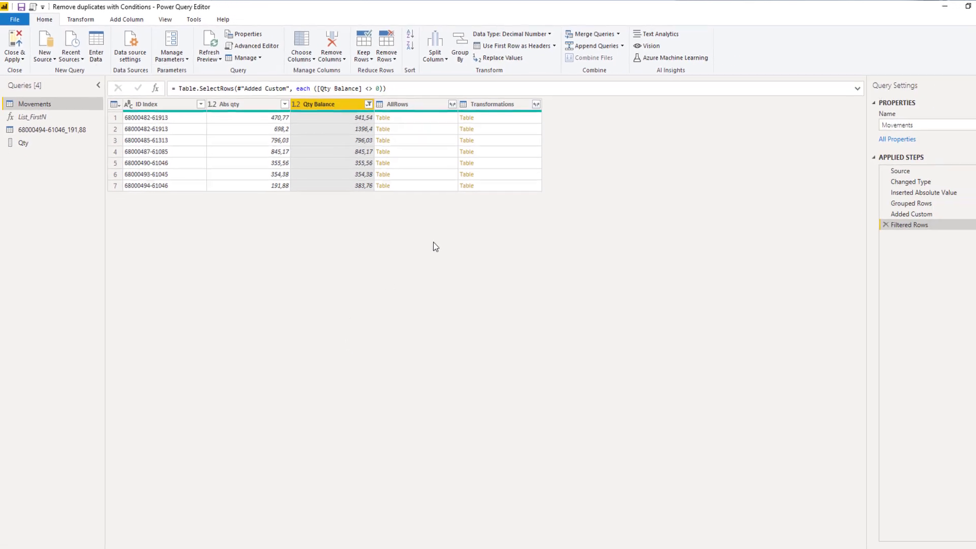
Keep only the Transformations column, removing all others.
left_click(483, 101)
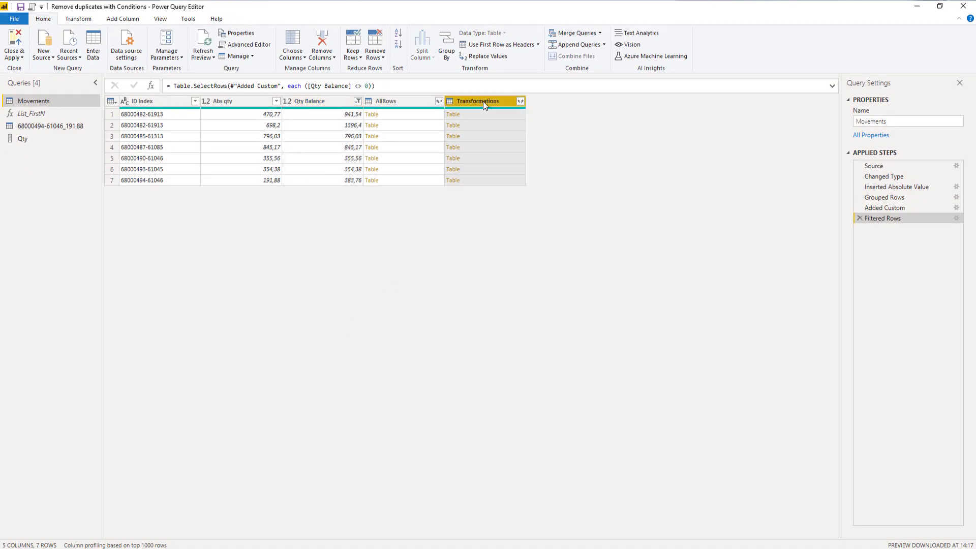
right_click(483, 102)
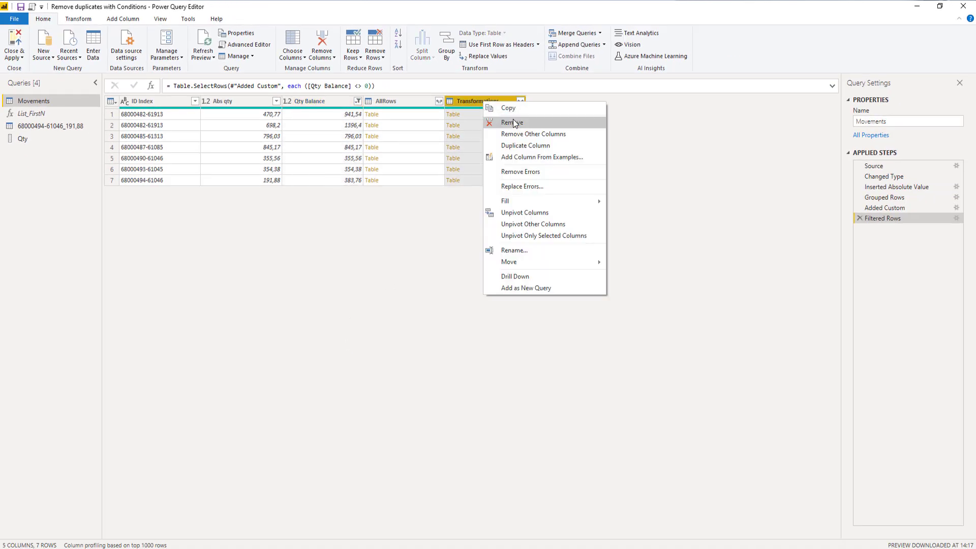
left_click(517, 135)
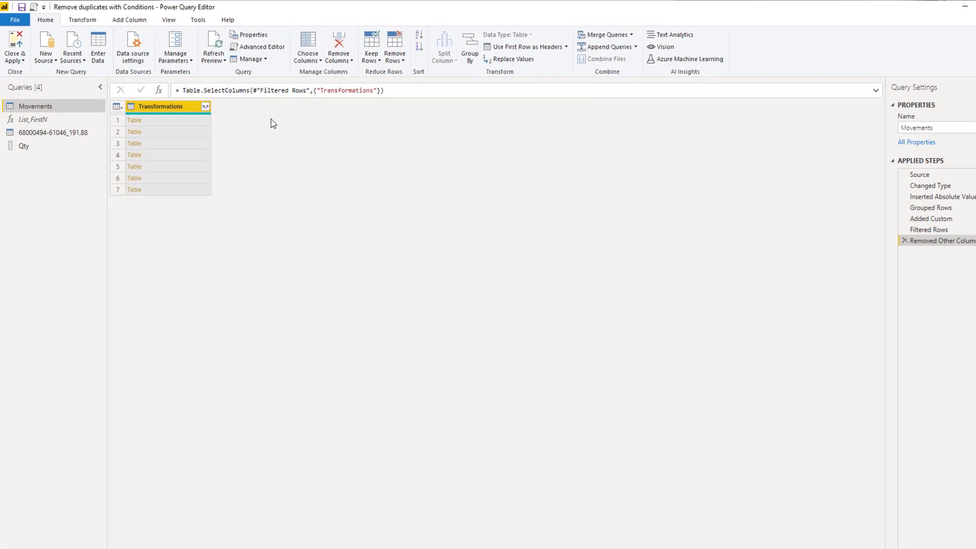
Expand the Transformations tables into seven columns without the original-name prefix.
left_click(205, 107)
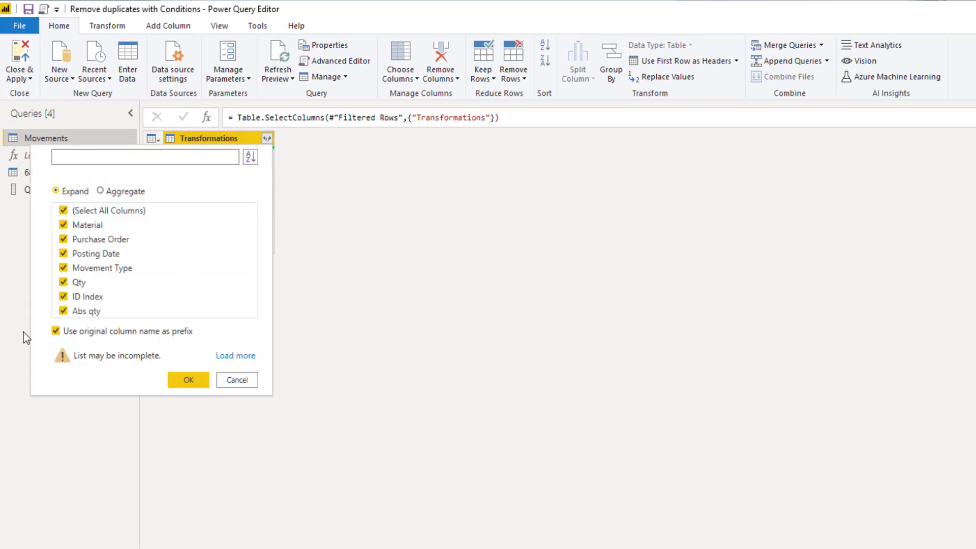
left_click(56, 333)
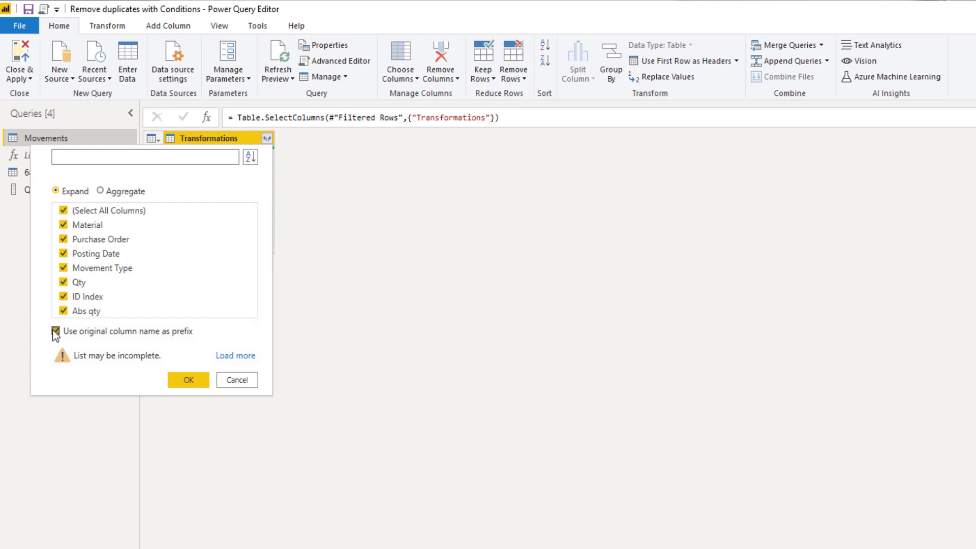
left_click(189, 380)
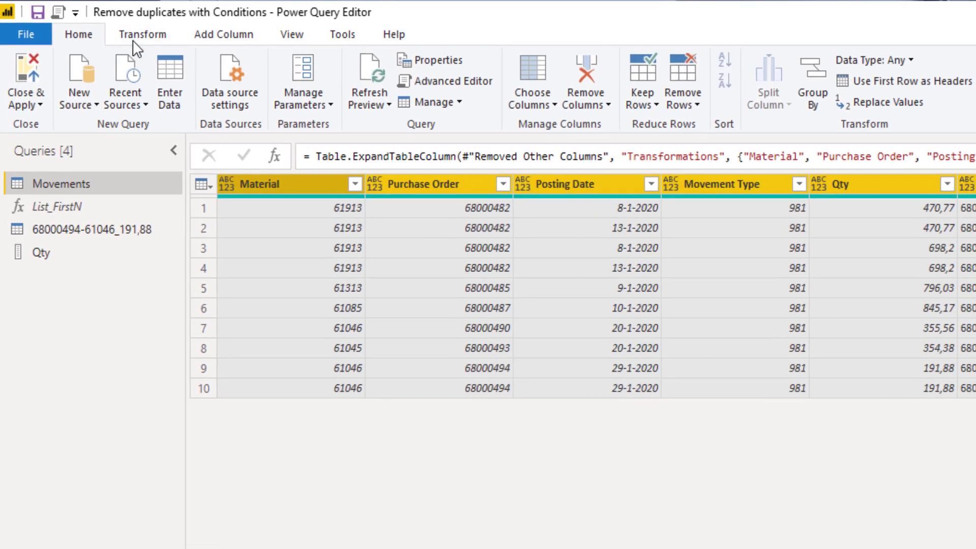
Detect data types for the expanded Movements columns, making Posting Date a date.
left_click(101, 27)
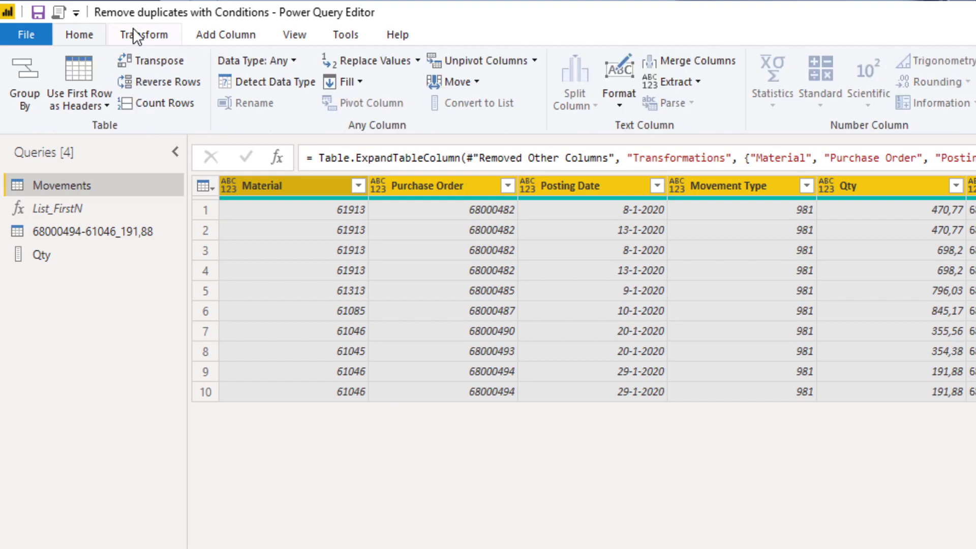
left_click(276, 81)
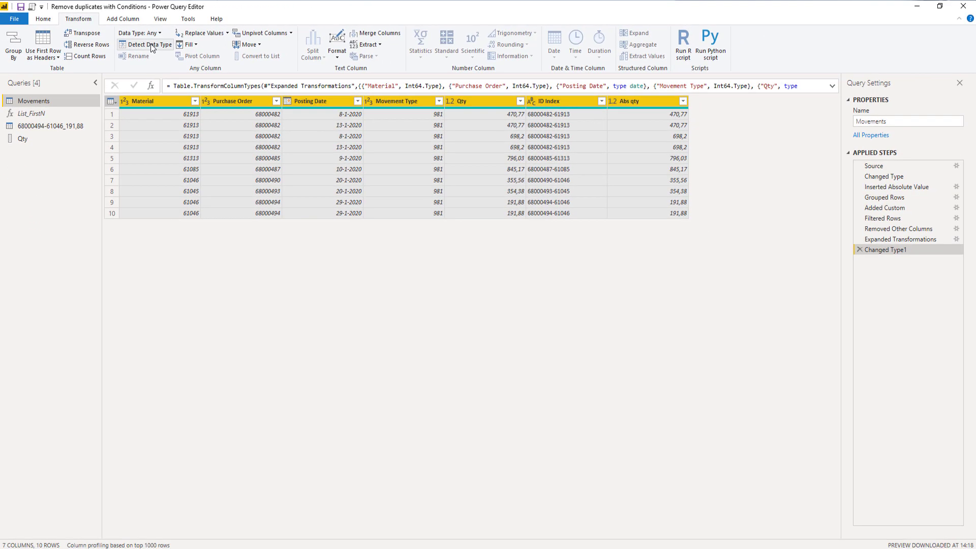